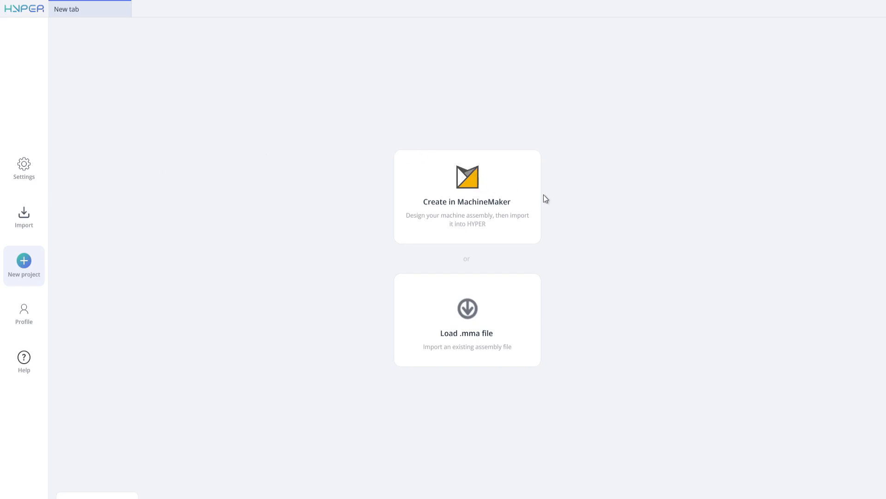
Start a new machine assembly in MachineMaker and show the online mechanisms library.
click(473, 188)
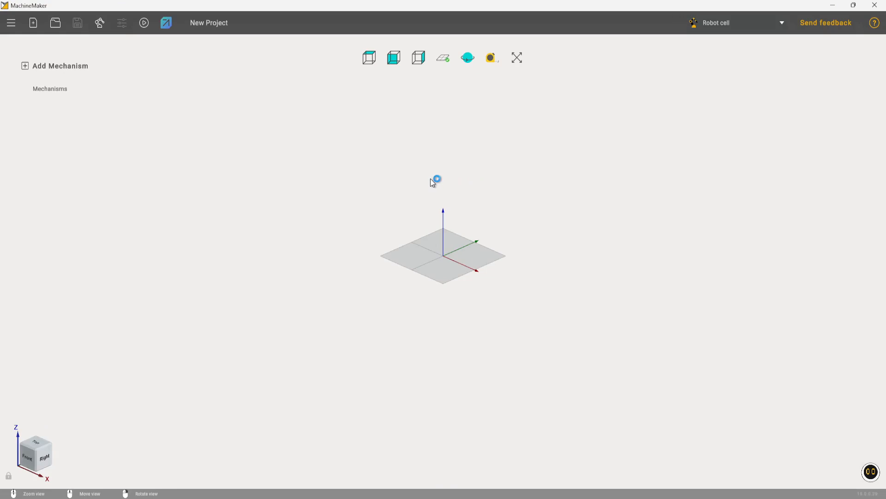
click(100, 26)
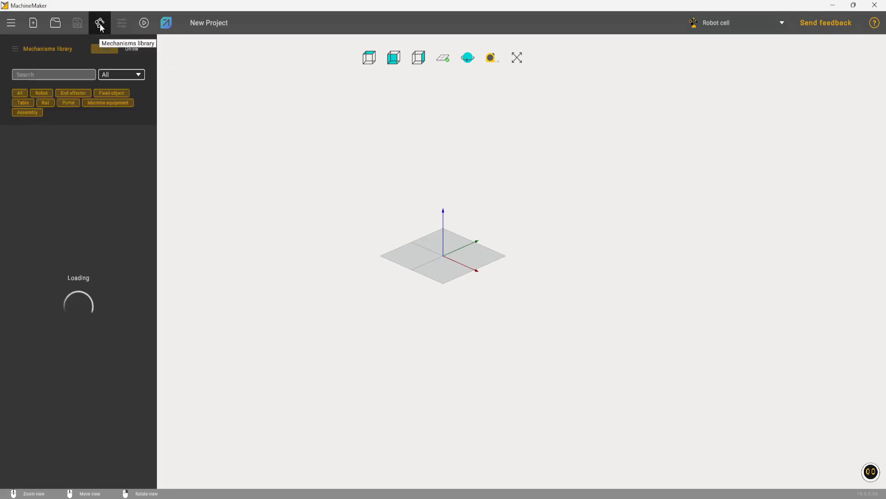
click(132, 49)
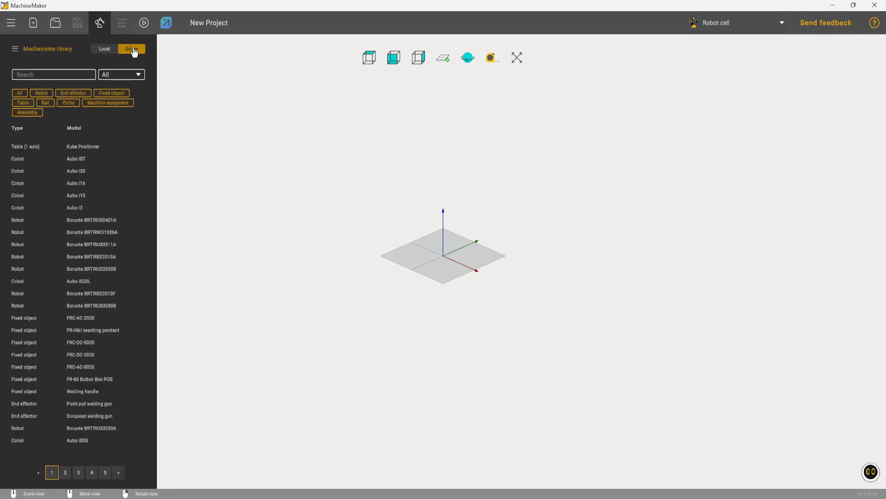
Search the library's robots for "Kuka" and add the Kuka KR 340 R3400-2 to the scene.
click(41, 93)
click(60, 75)
text(Kuka)
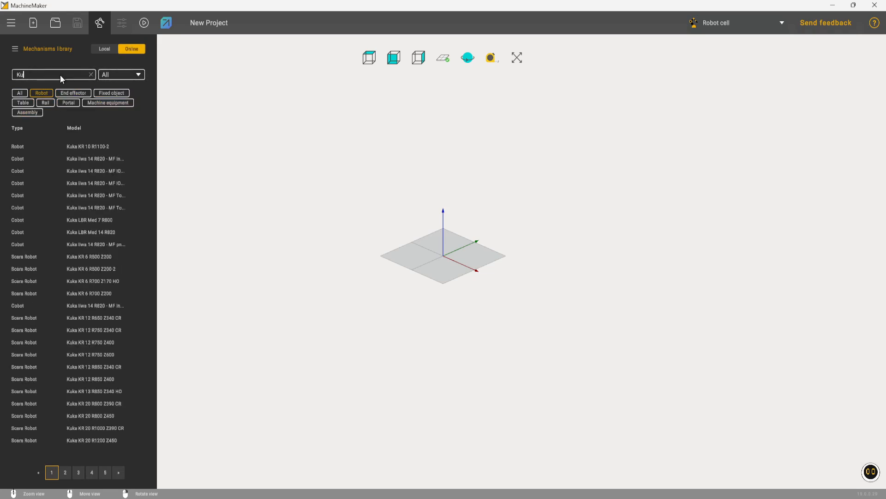
click(107, 366)
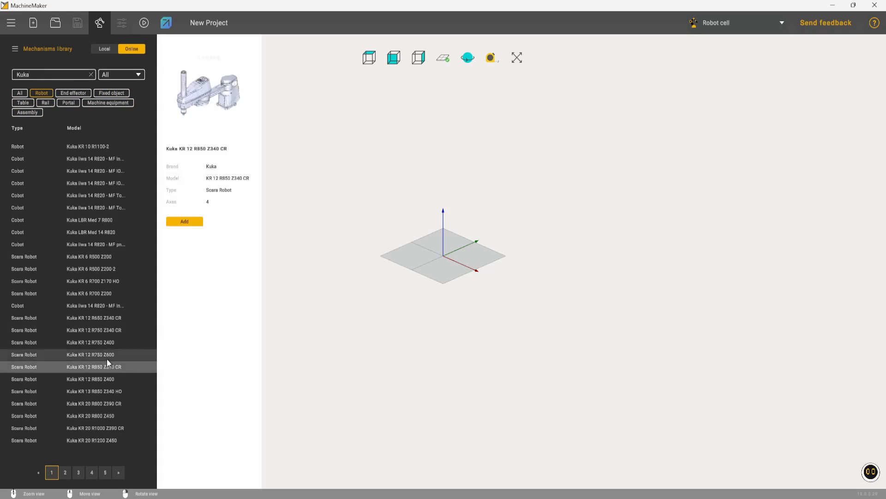
click(115, 392)
click(78, 471)
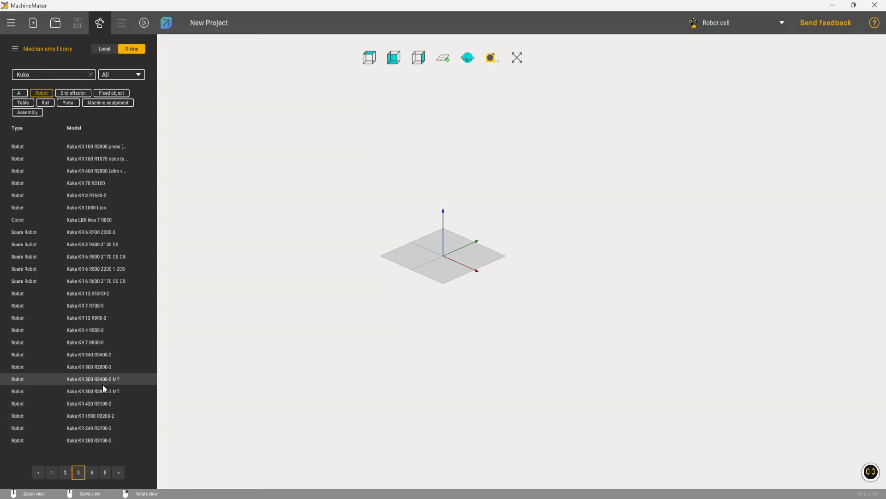
click(102, 367)
click(100, 356)
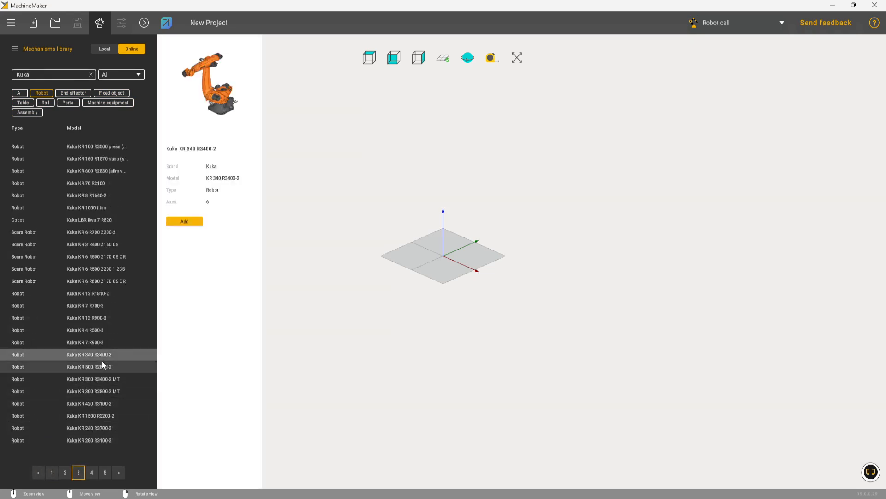
double_click(102, 356)
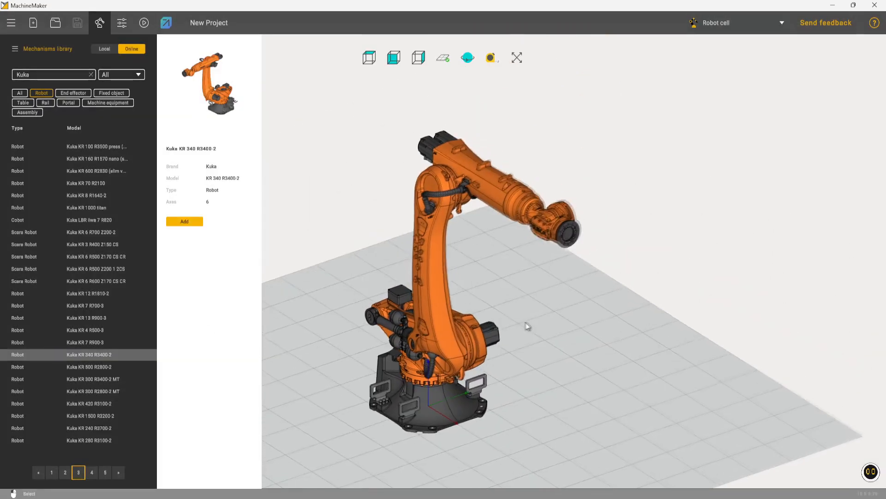
Find the Spot Welding tool among the end effectors with "Spo" and add it to the Kuka robot.
click(67, 92)
click(91, 75)
text(Spo)
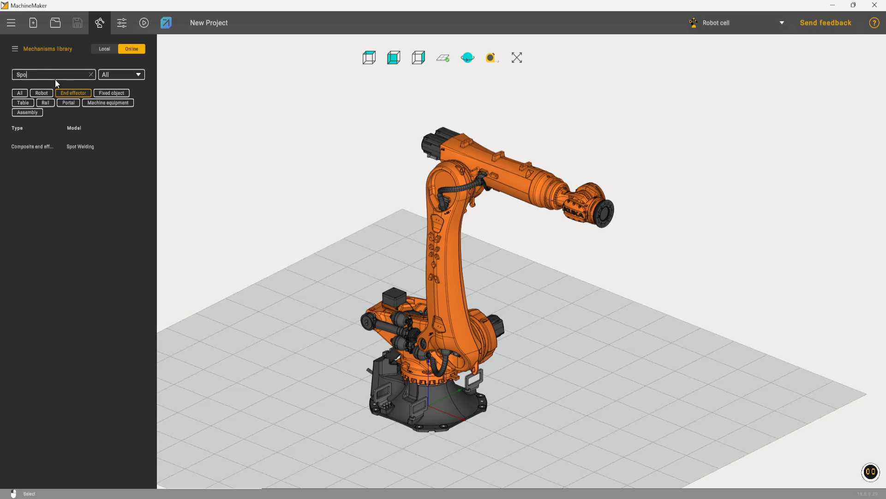
click(79, 145)
click(185, 222)
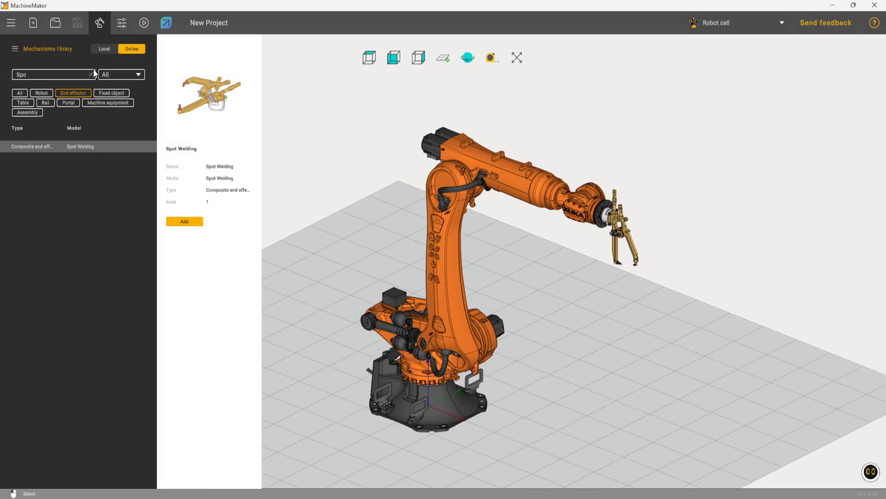
Search the library's robots for "Fanuc" and add the Fanuc R-2000iB-165F to the scene.
click(92, 73)
click(41, 93)
text(Fanuc)
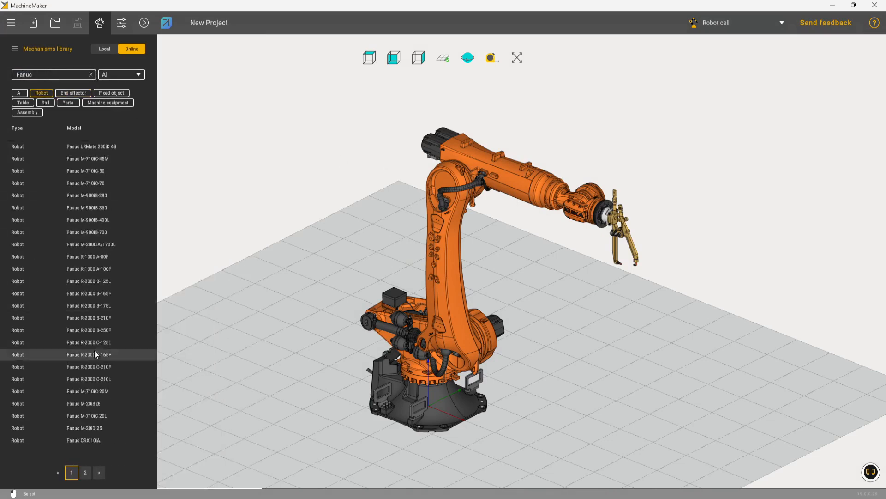
click(95, 269)
click(90, 293)
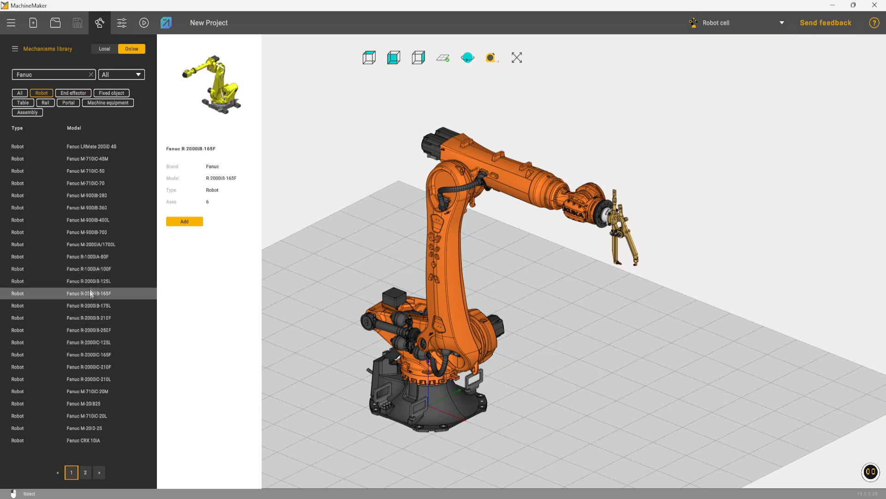
double_click(90, 295)
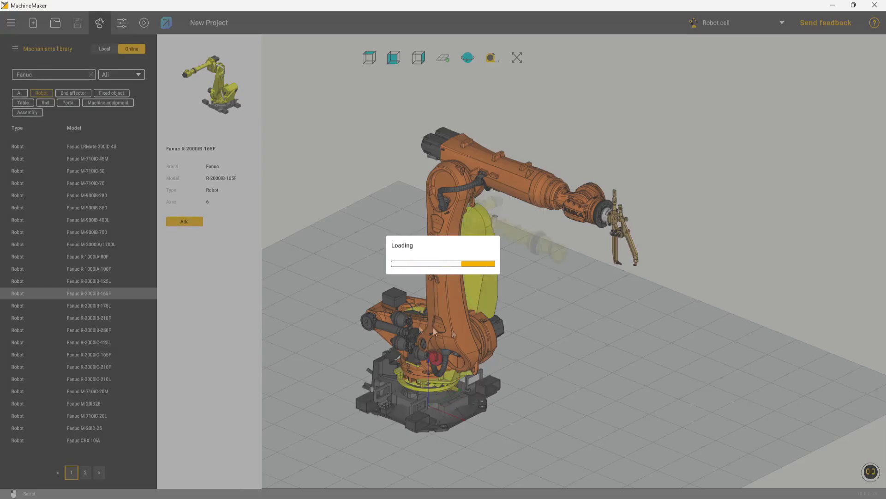
In top view, place the Fanuc robot facing the Kuka at about X 4259, Y 957, with its A rotation set to 180.
click(369, 57)
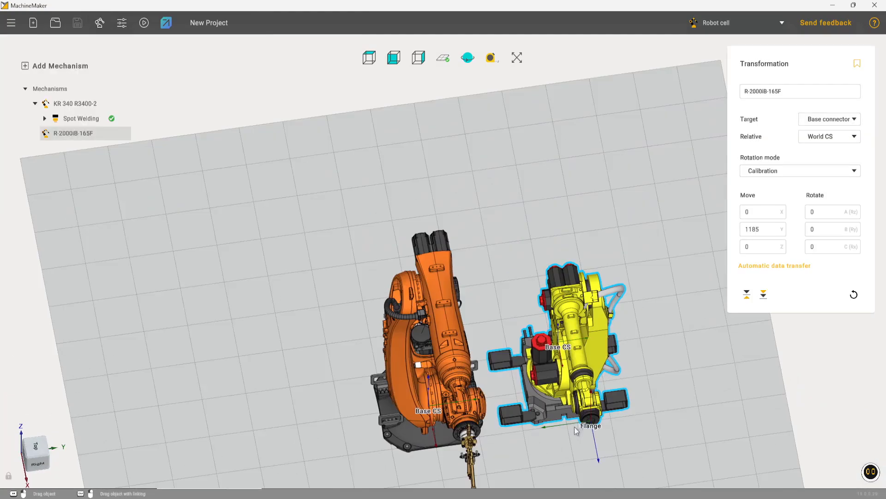
middle_drag(583, 447, 506, 173)
drag(507, 172, 433, 443)
scroll(476, 330, down, 4)
scroll(835, 215, down, 18)
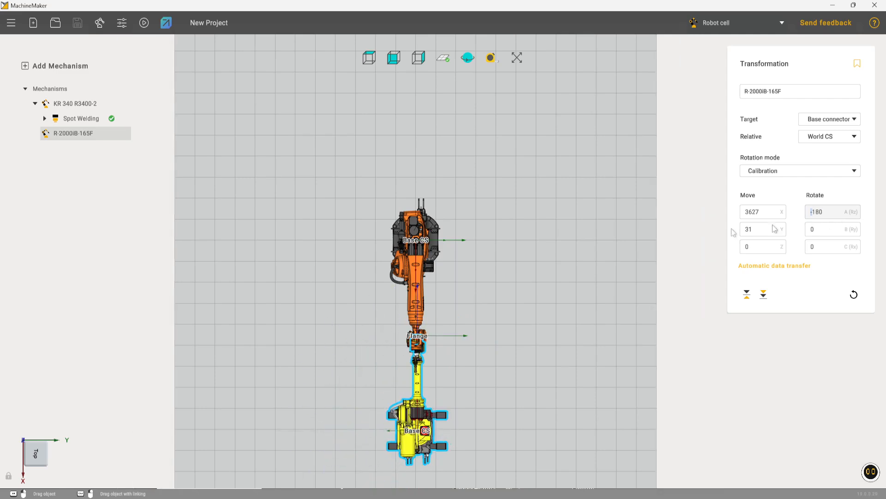
drag(418, 438, 417, 480)
middle_drag(417, 480, 439, 364)
alt+drag(414, 464, 465, 467)
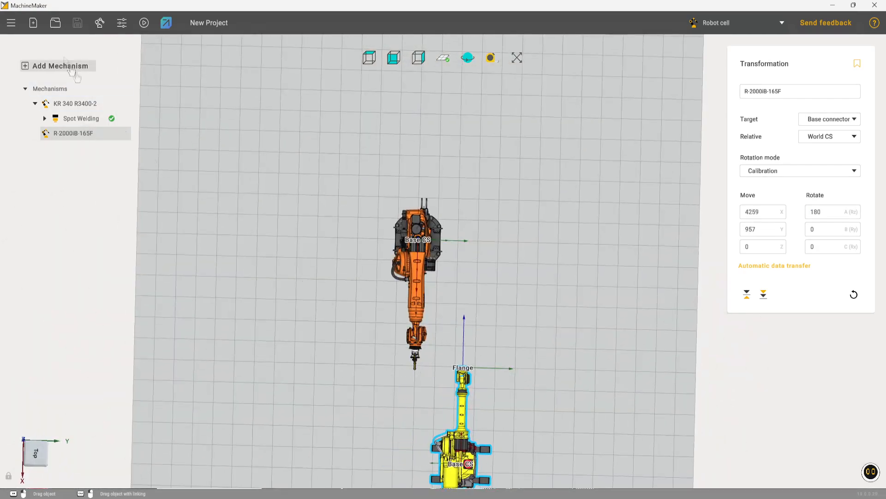
Add another Spot Welding end effector from the library and attach it to the R-2000iB-165F robot.
click(99, 23)
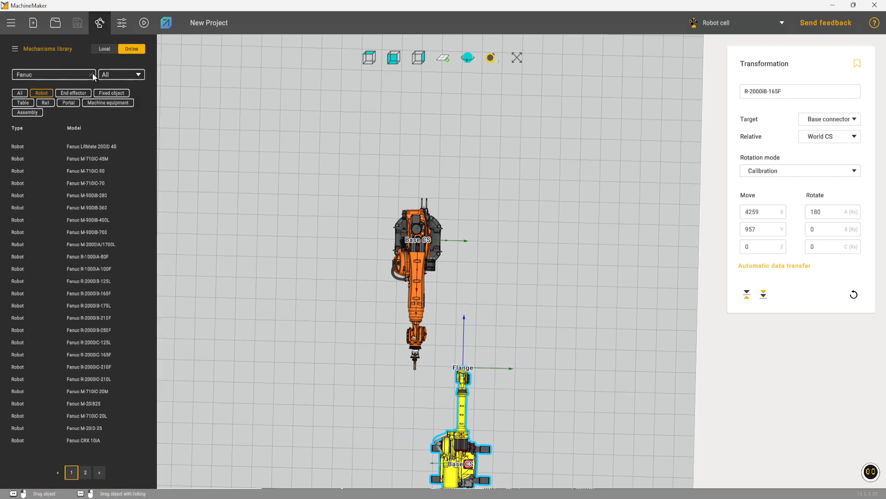
click(91, 74)
click(72, 93)
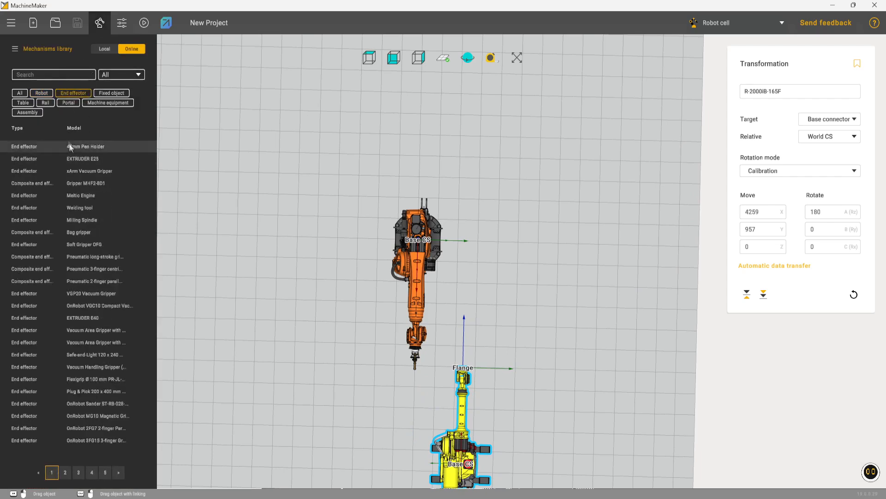
text(Spot)
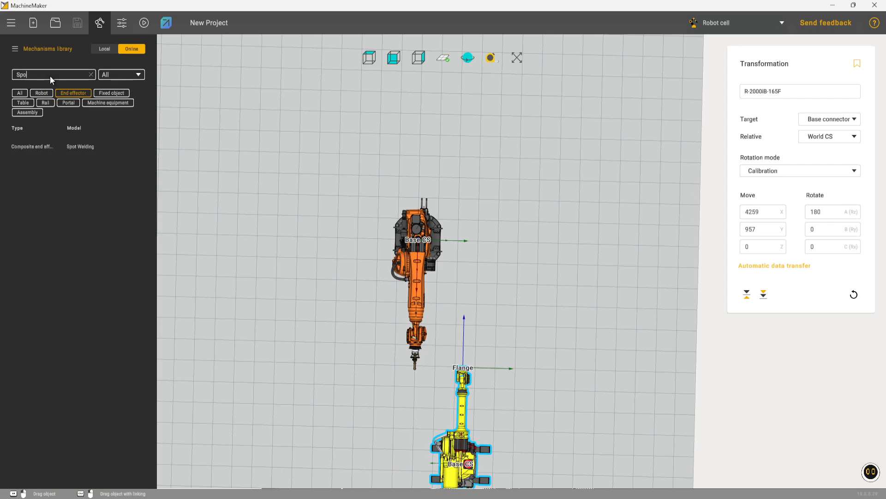
double_click(112, 146)
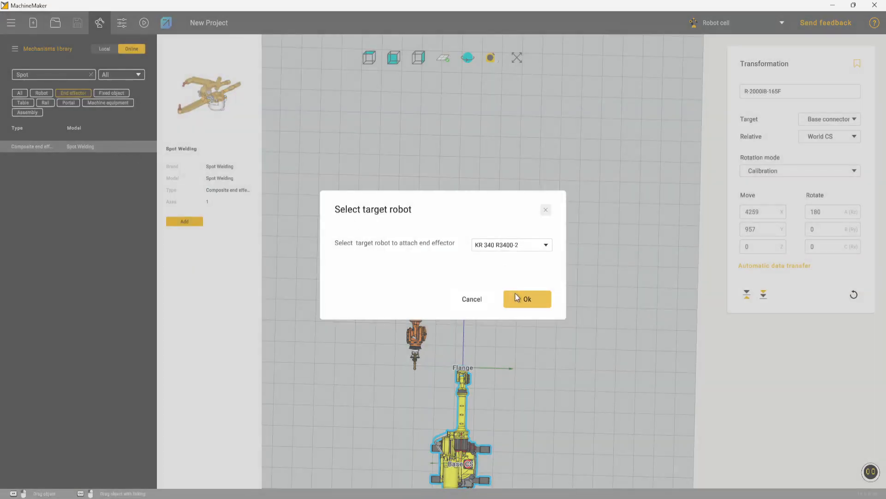
click(514, 245)
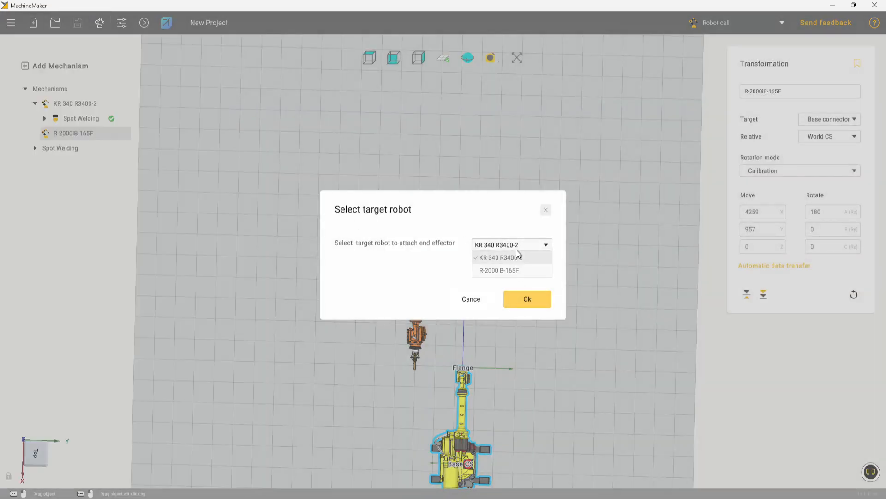
click(502, 272)
click(530, 298)
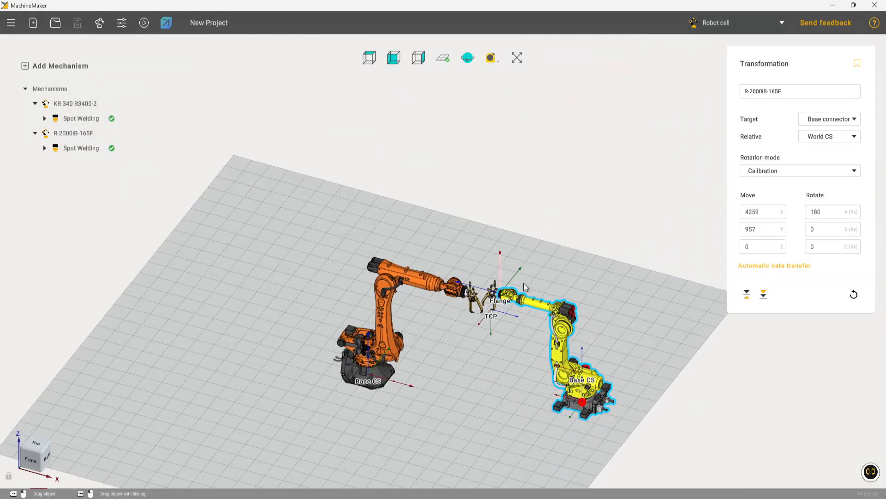
Transfer the assembled two-robot cell from MachineMaker to HYPER.
click(524, 287)
right_drag(524, 287, 475, 243)
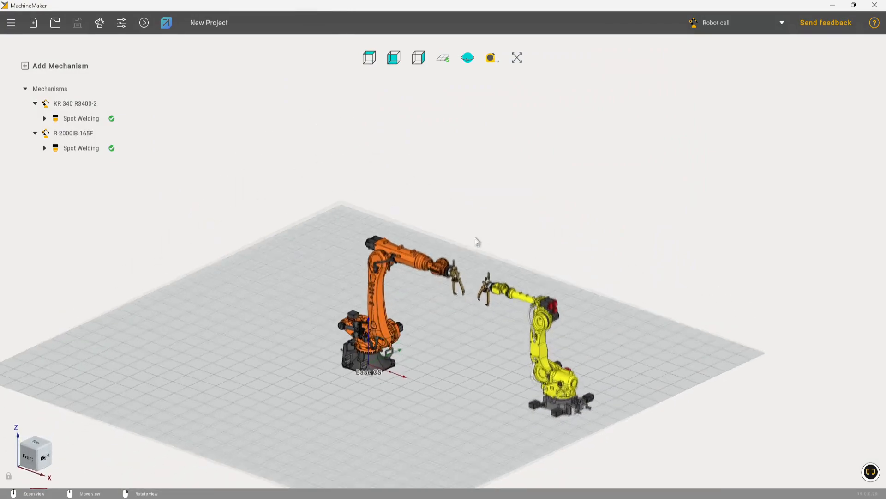
scroll(479, 295, up, 4)
middle_drag(479, 296, 469, 211)
right_drag(468, 225, 459, 238)
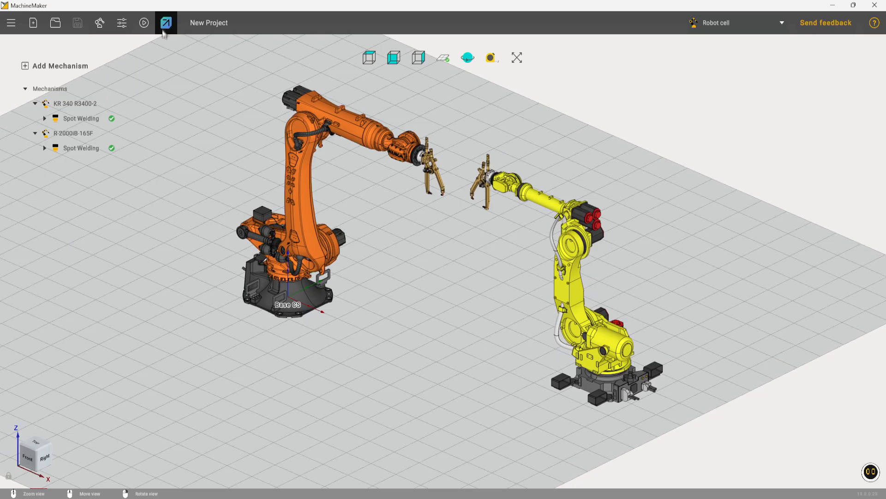
click(167, 24)
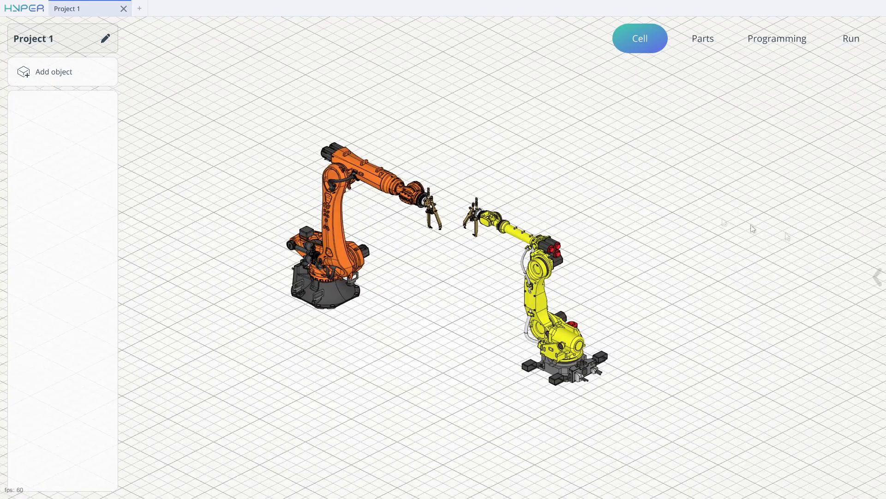
Add an object of type Empty to the cell.
click(61, 73)
click(262, 115)
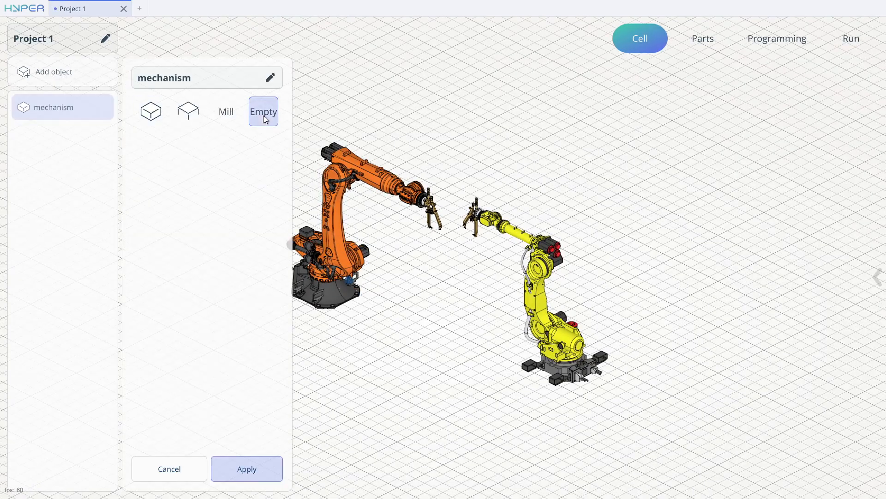
click(232, 470)
Give the object's tray a single point and move it along X to about 2150, between the two robots.
click(101, 138)
click(170, 113)
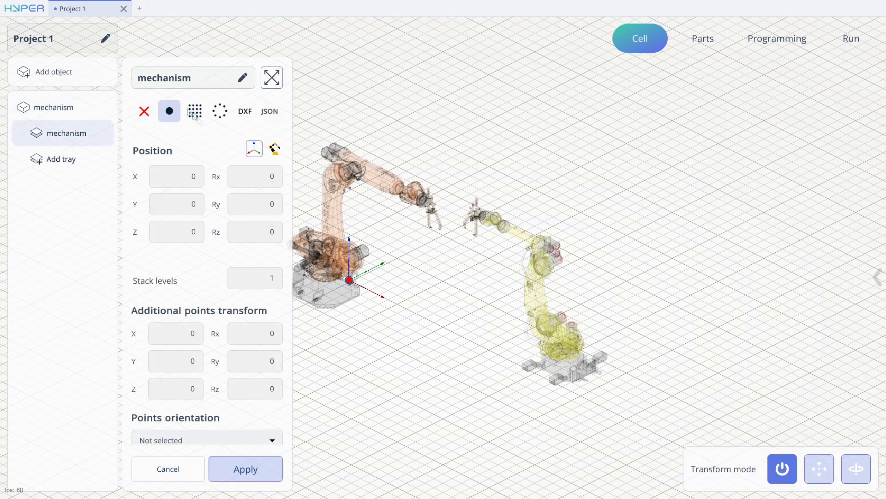
middle_drag(445, 267, 511, 319)
click(833, 469)
drag(475, 276, 478, 413)
middle_drag(479, 413, 669, 274)
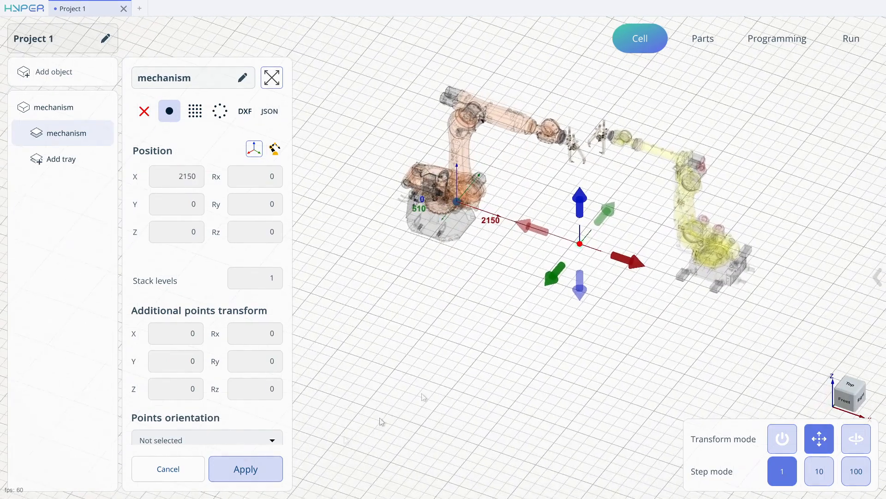
click(273, 469)
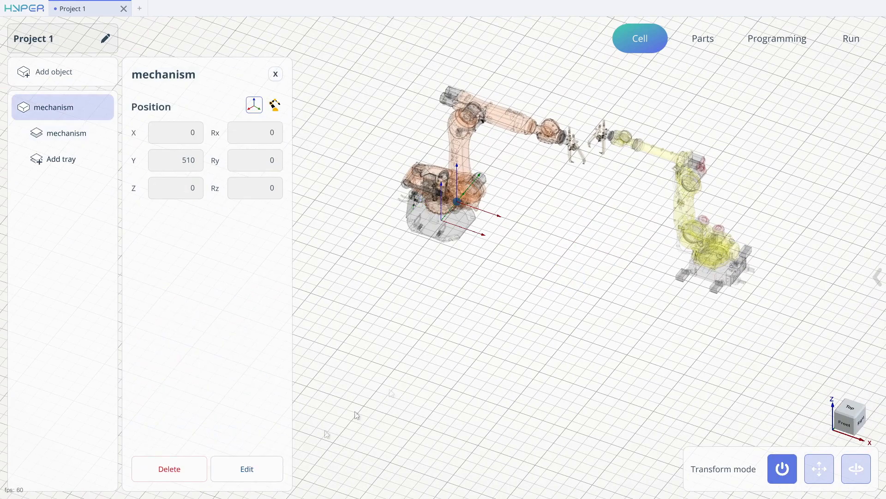
Add a new box part to the project and set its width to 10.
click(702, 37)
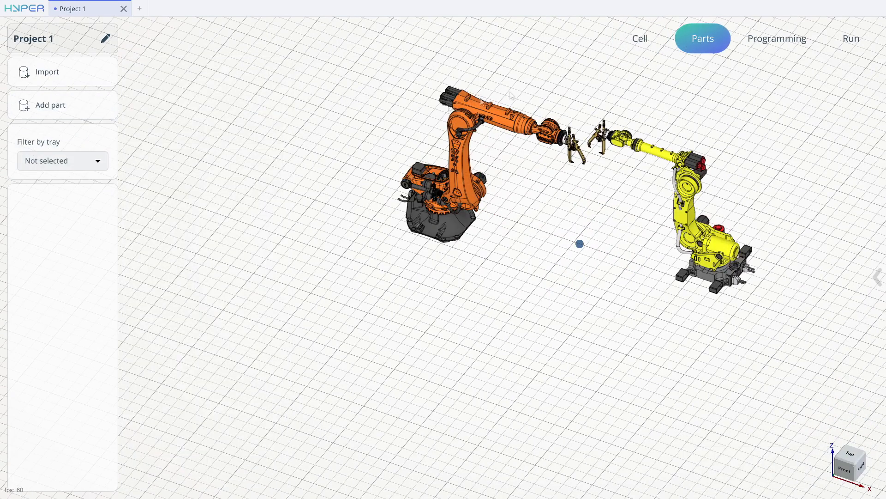
click(65, 102)
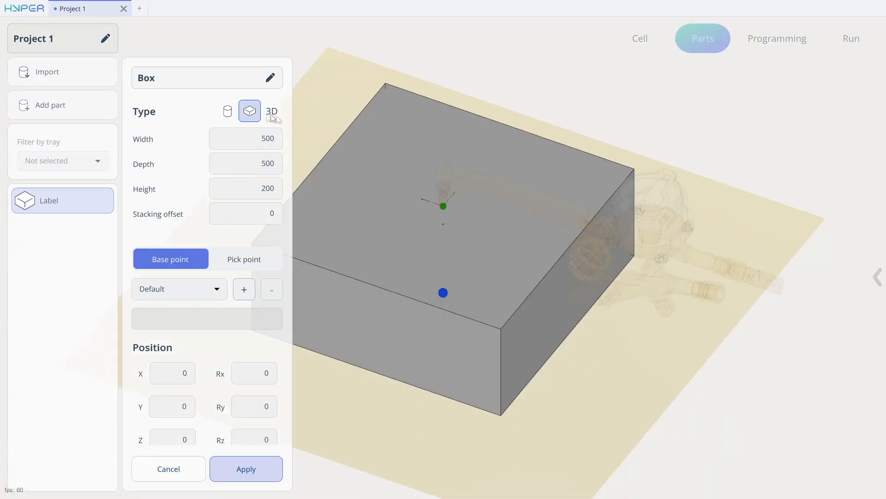
click(265, 147)
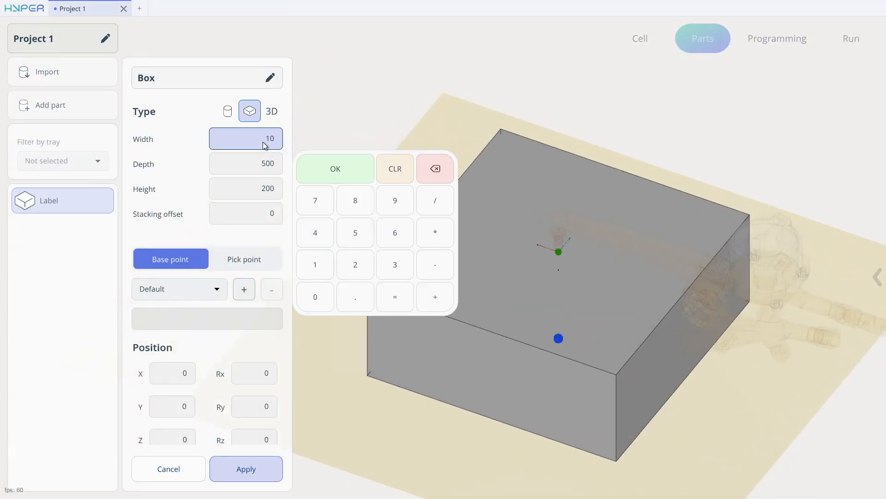
key(Return)
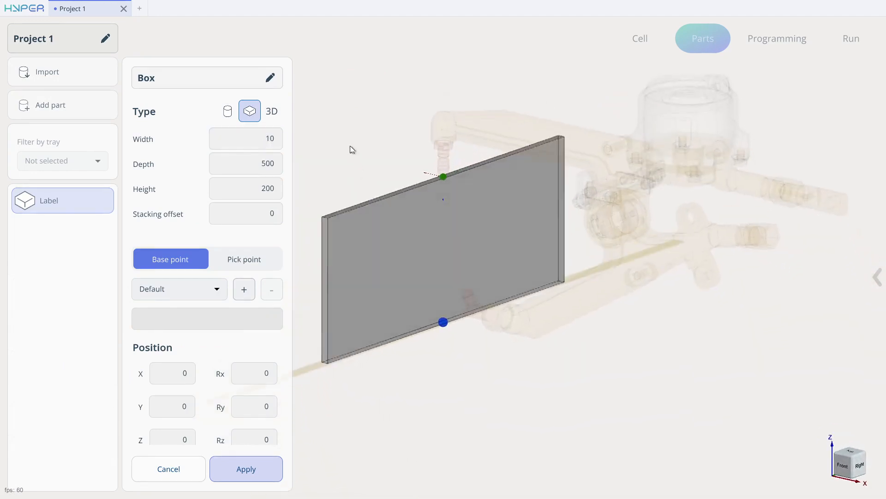
Set the box part's depth to 1000 and its height to 1000.
click(257, 171)
middle_drag(571, 185, 711, 201)
drag(710, 201, 712, 176)
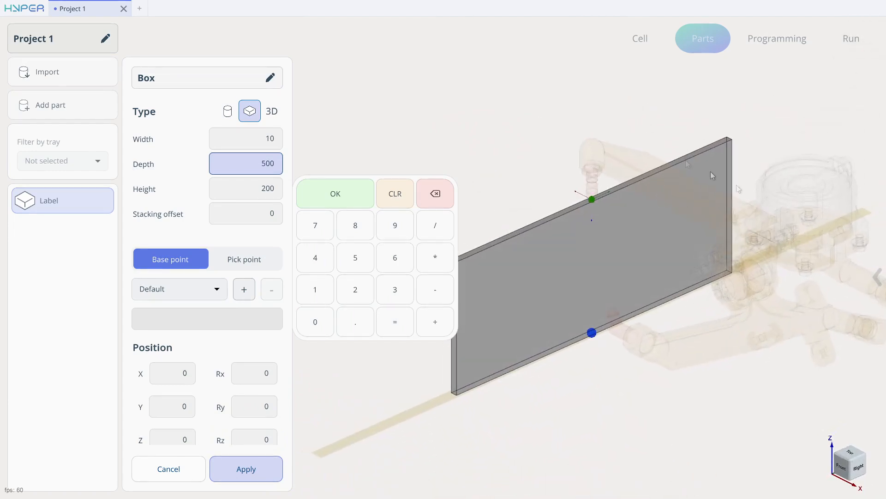
drag(616, 342, 630, 263)
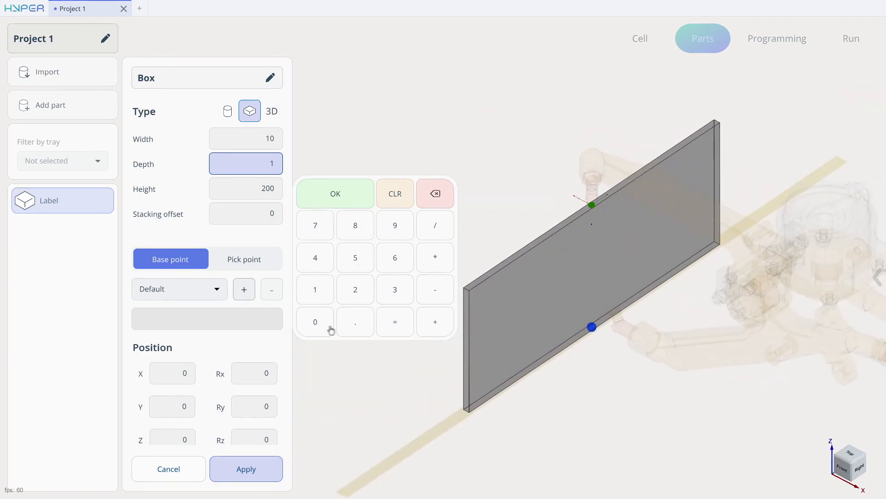
click(336, 194)
click(257, 193)
click(315, 315)
click(315, 347)
click(316, 346)
click(315, 347)
click(315, 346)
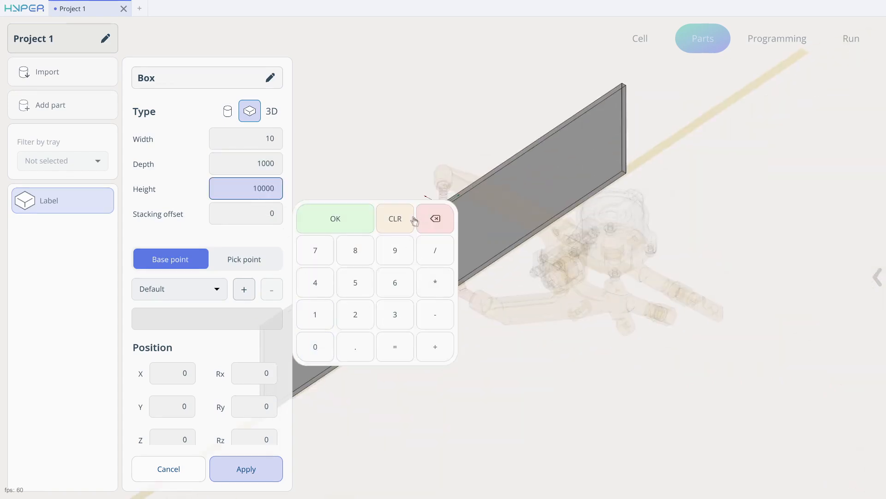
click(336, 218)
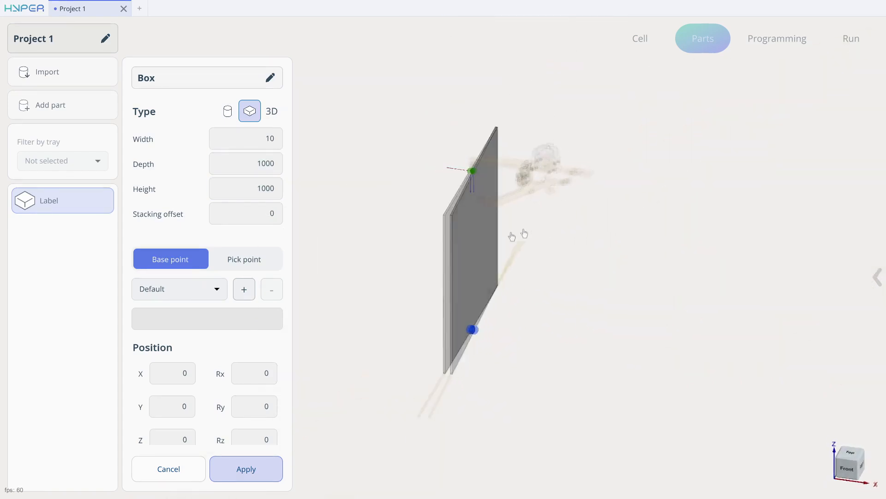
Apply the box part and place it on the tray point between the two robots.
click(256, 469)
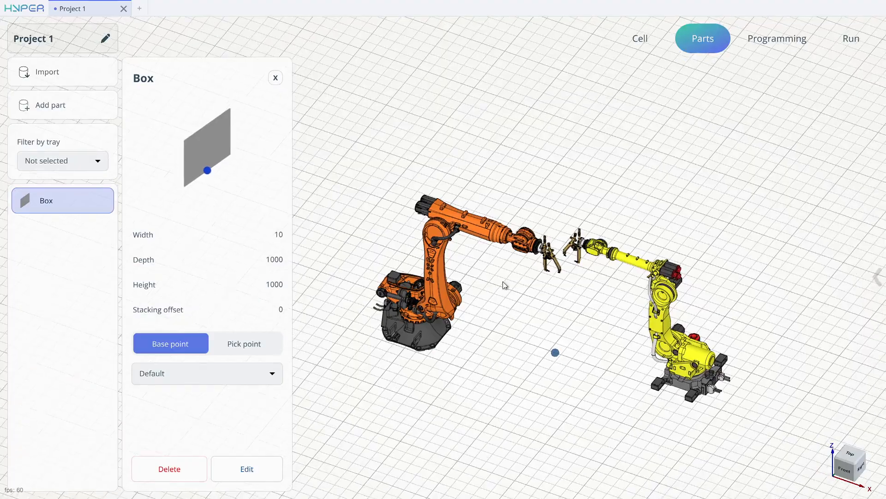
click(555, 353)
middle_drag(571, 347, 556, 318)
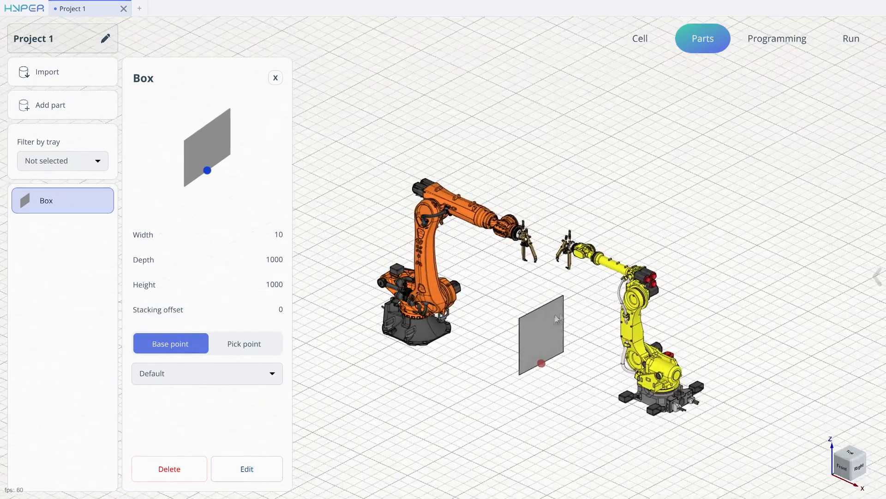
Switch to programming and add a Move Sync command to the program.
click(755, 42)
right_drag(565, 108, 429, 121)
scroll(429, 121, down, 2)
scroll(414, 211, up, 3)
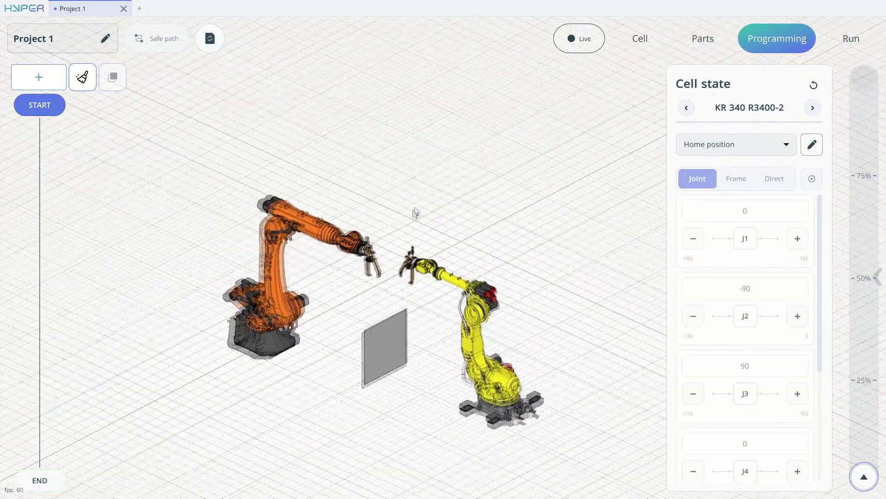
drag(404, 242, 392, 230)
click(41, 76)
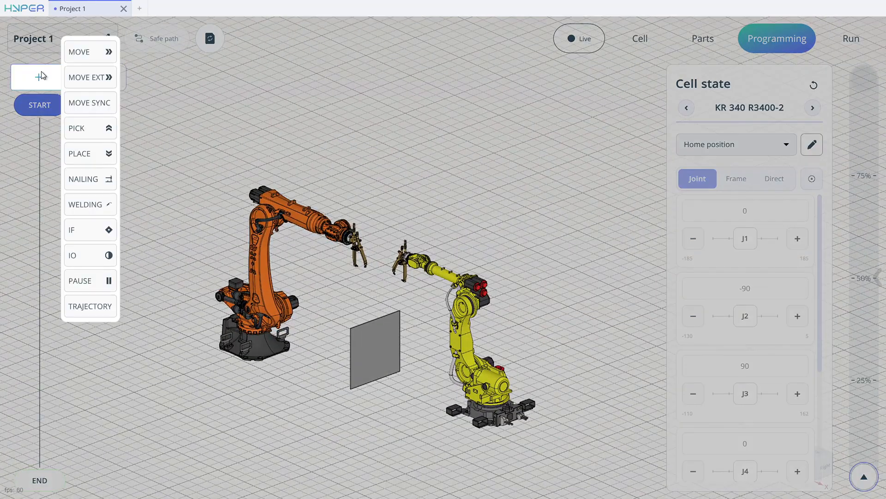
click(90, 105)
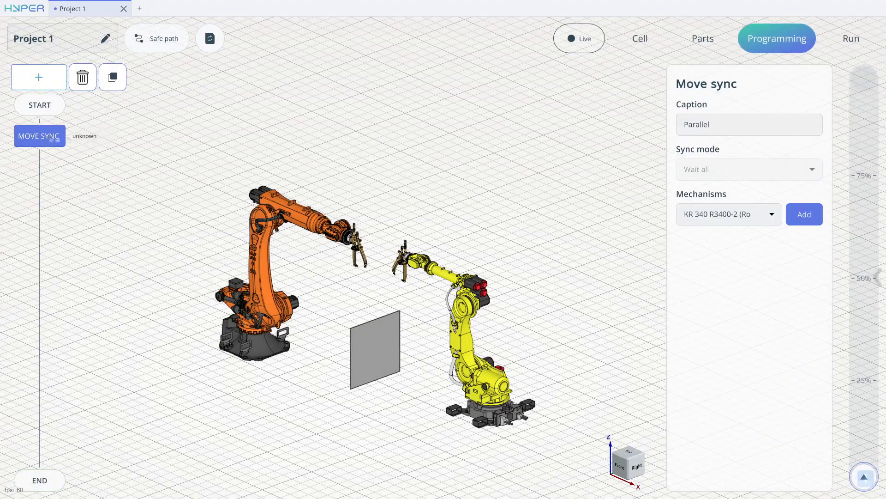
Add the KR 340 R3400-2 and R-2000iB-165F robots as mechanisms of the Move Sync command.
scroll(375, 172, down, 2)
scroll(375, 173, up, 2)
drag(376, 174, 413, 179)
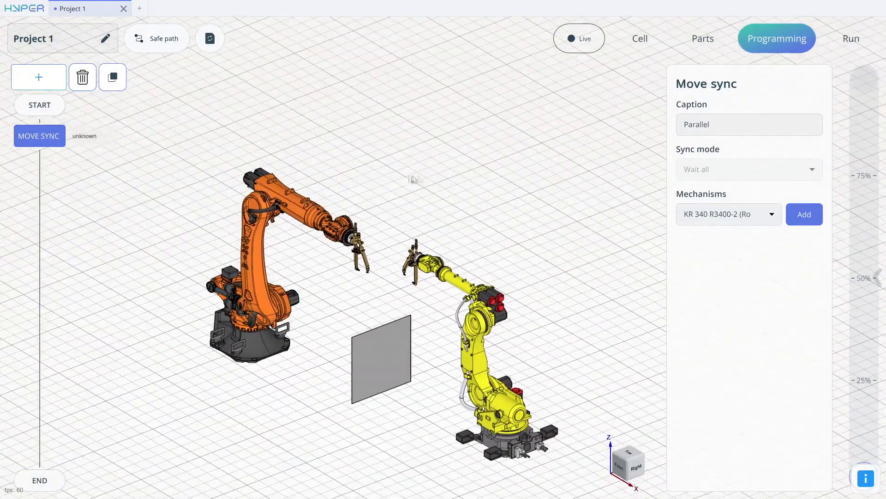
click(710, 215)
click(797, 199)
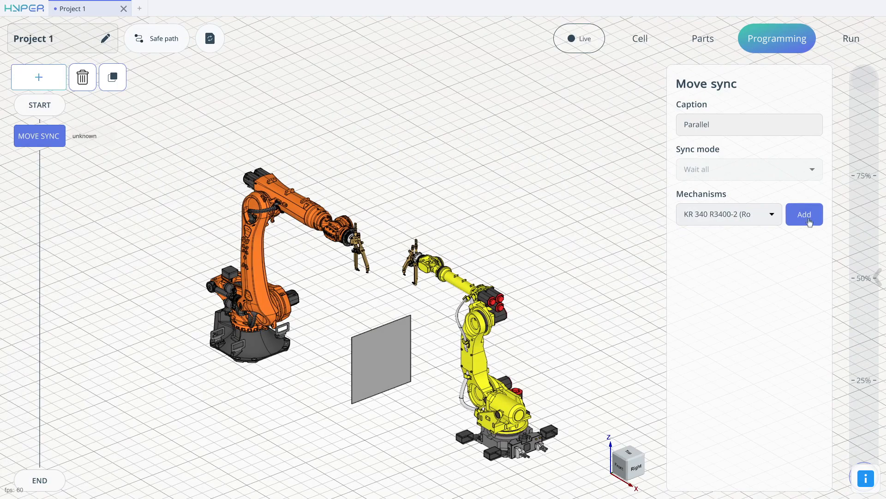
click(800, 214)
click(739, 215)
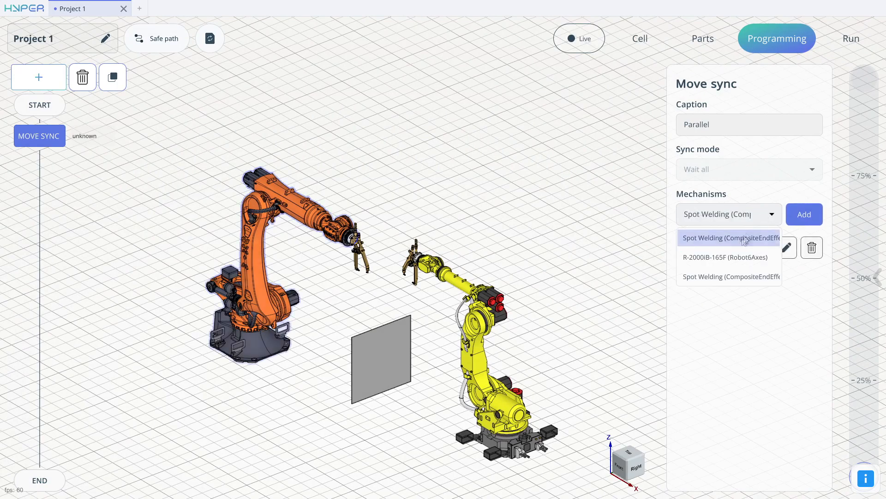
click(719, 259)
click(804, 215)
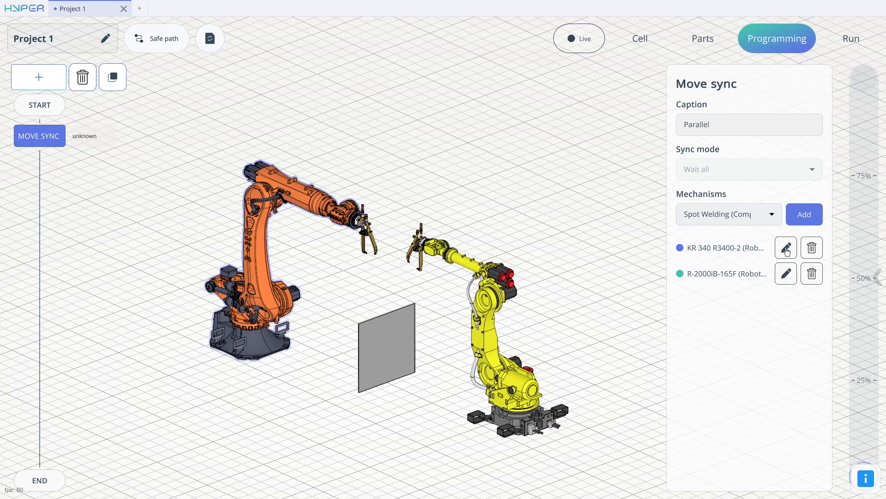
Open the KR 340 R3400-2 sub-program for editing and add a Move command to it.
click(787, 248)
click(39, 77)
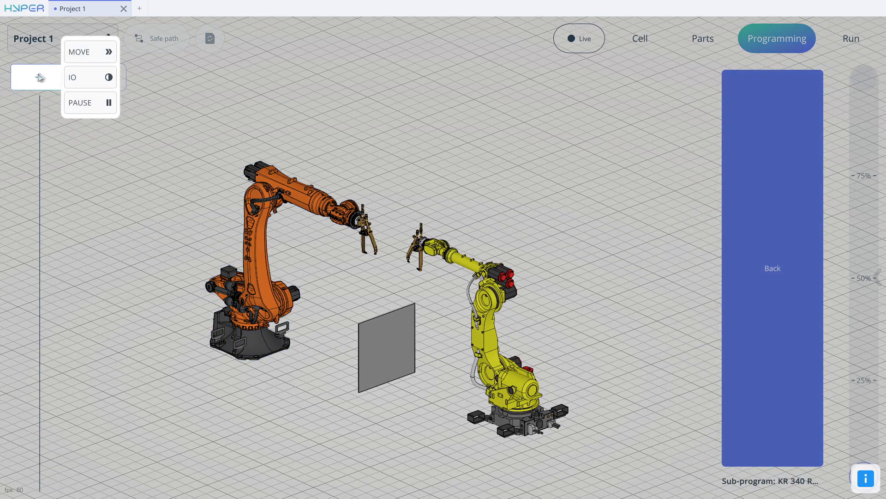
click(85, 55)
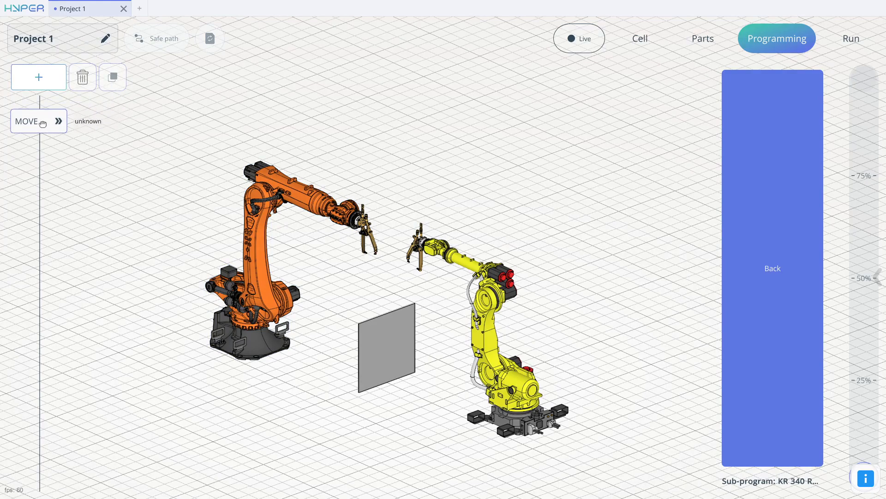
click(42, 123)
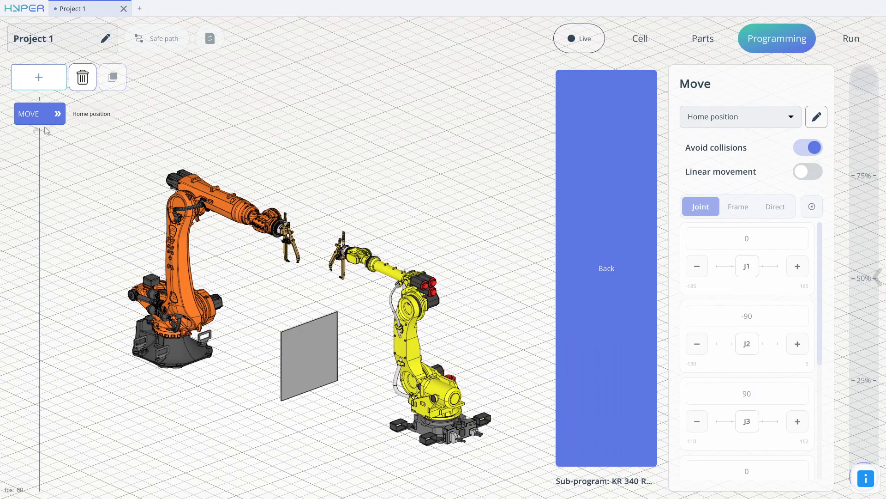
click(39, 83)
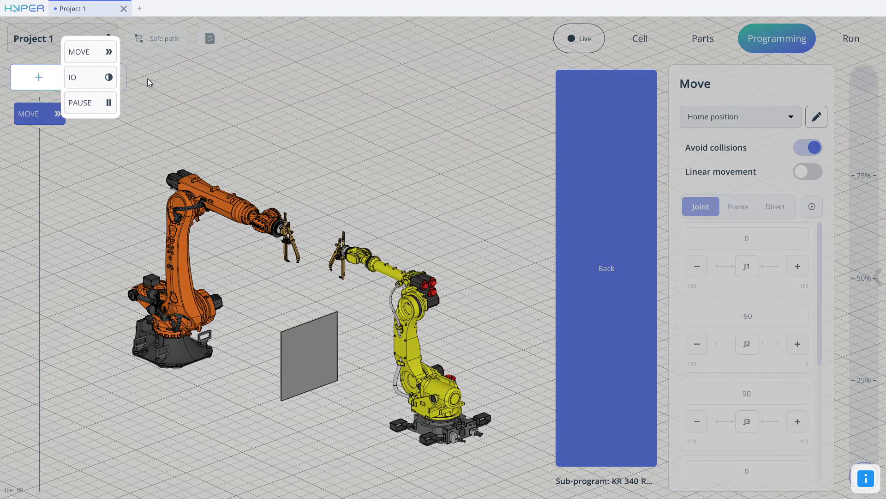
click(110, 123)
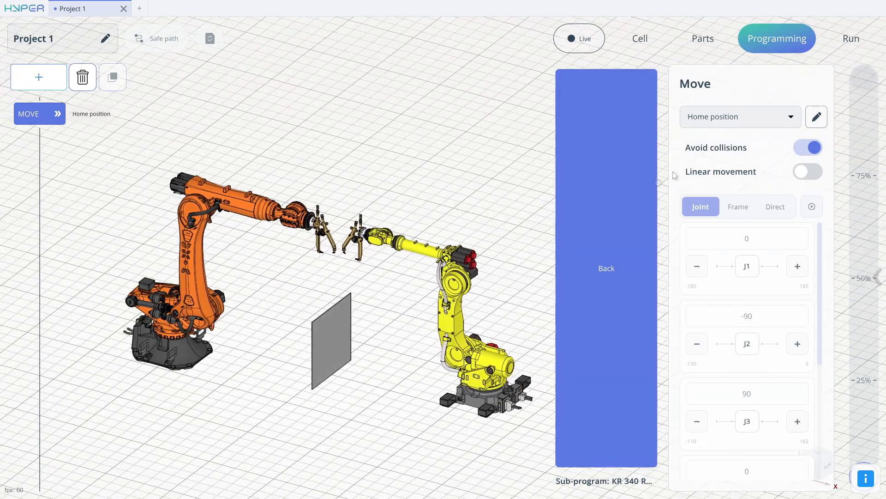
Give the Kuka's Move command a custom frame position by snapping the tool point to the plate's front upper corner.
click(727, 121)
right_drag(299, 158, 368, 134)
mouse_move(368, 135)
mouse_down()
mouse_move(352, 150)
mouse_move(369, 146)
mouse_up()
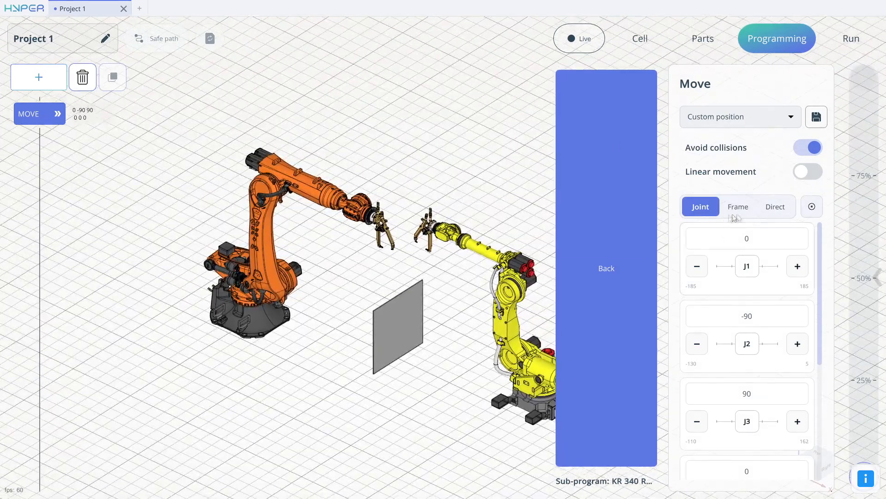
click(746, 210)
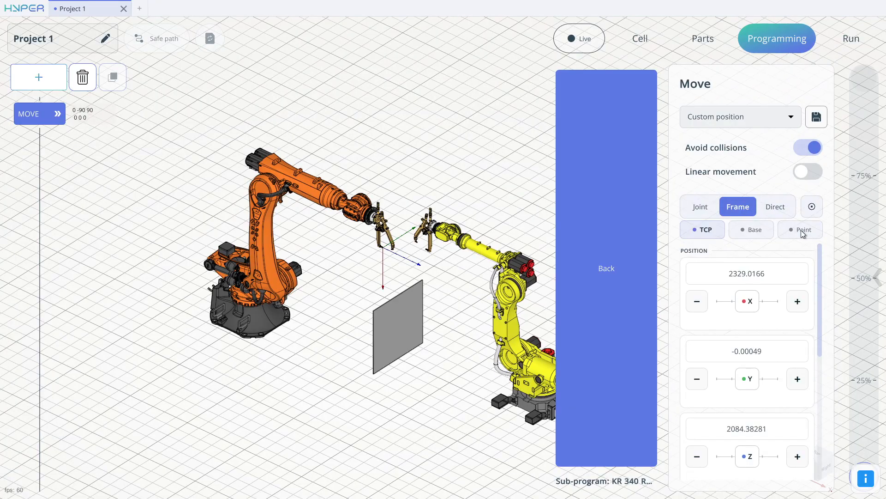
drag(412, 251, 433, 244)
right_drag(433, 243, 449, 212)
drag(449, 213, 434, 269)
scroll(432, 270, up, 5)
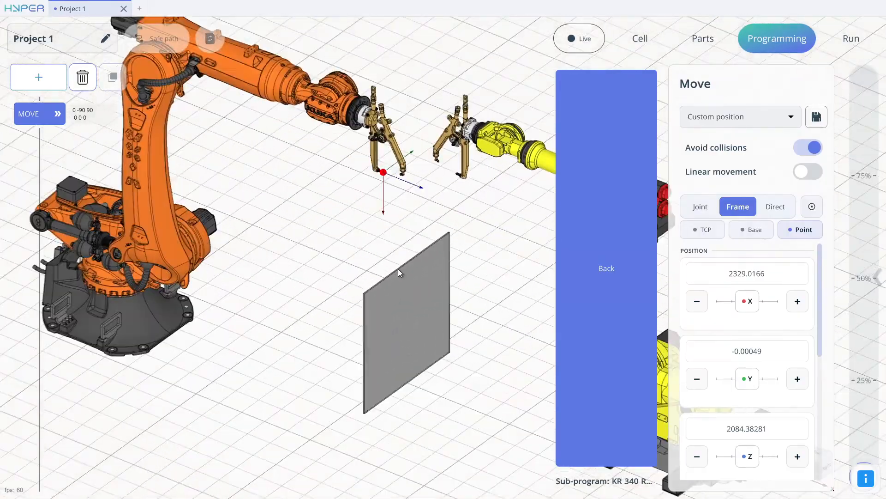
right_drag(402, 271, 350, 267)
drag(350, 267, 483, 262)
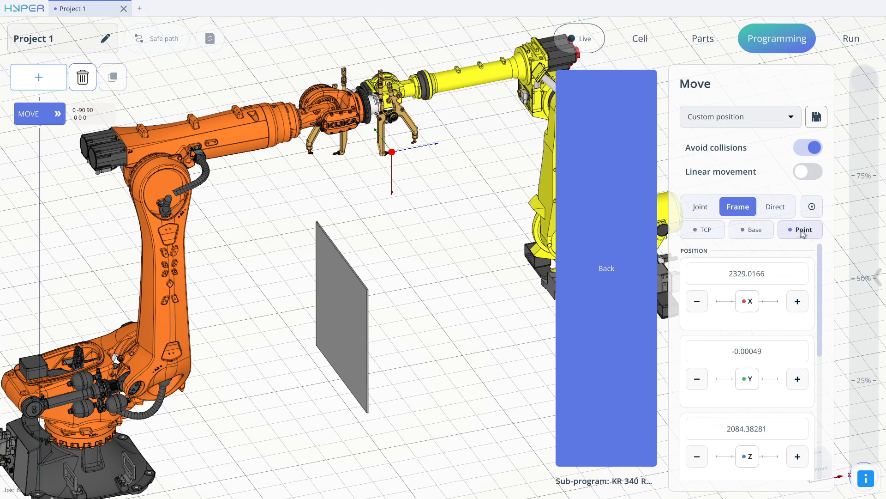
click(366, 292)
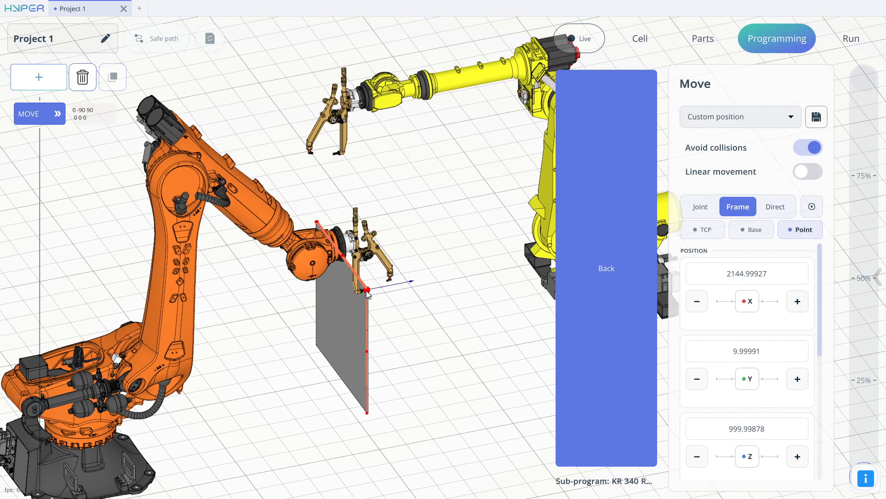
Examine from several angles how the Kuka's welding gun meets the plate's front upper corner.
drag(382, 279, 329, 281)
scroll(332, 277, up, 3)
right_drag(350, 261, 441, 190)
drag(442, 190, 379, 224)
scroll(379, 250, up, 5)
right_drag(365, 248, 408, 251)
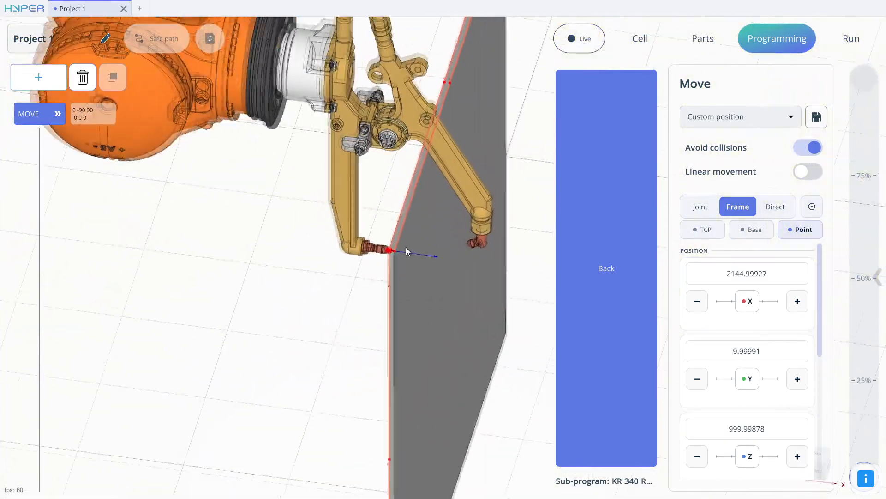
drag(408, 251, 404, 223)
scroll(405, 224, down, 3)
scroll(404, 224, down, 6)
drag(501, 210, 415, 206)
Save the Kuka's position as "Kuka 1" and return to the main program.
click(817, 116)
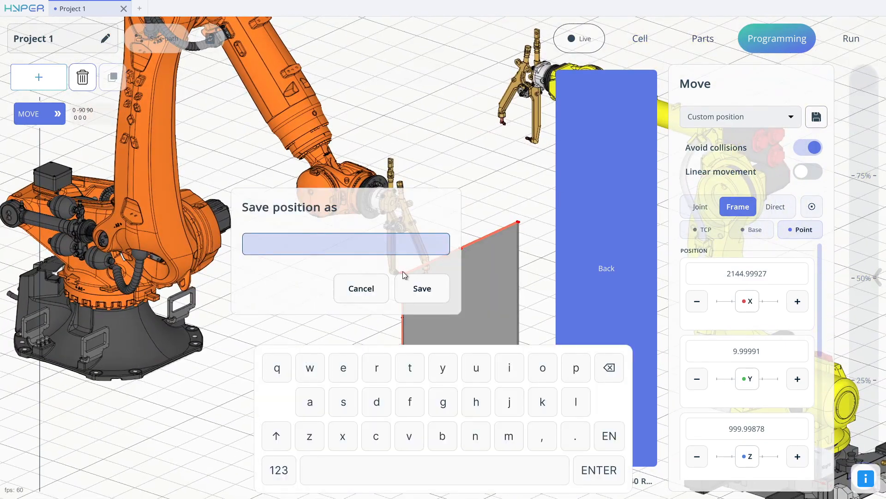
text(Kuka 1)
click(427, 284)
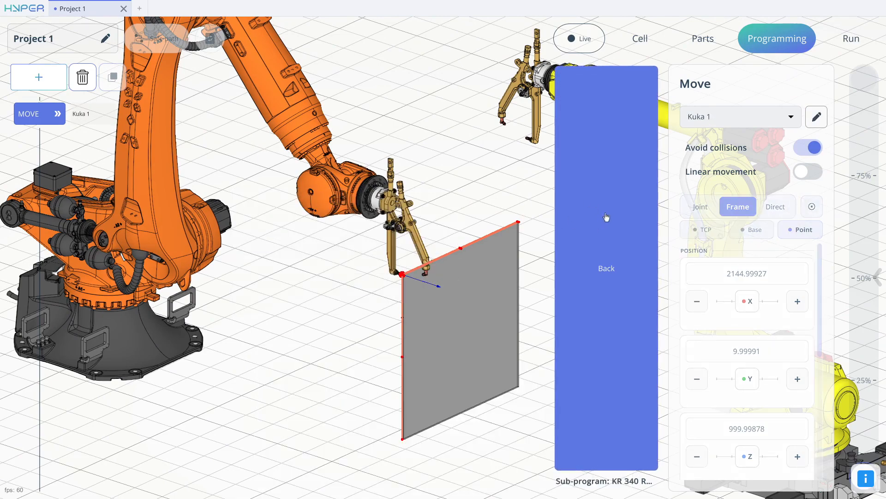
click(608, 251)
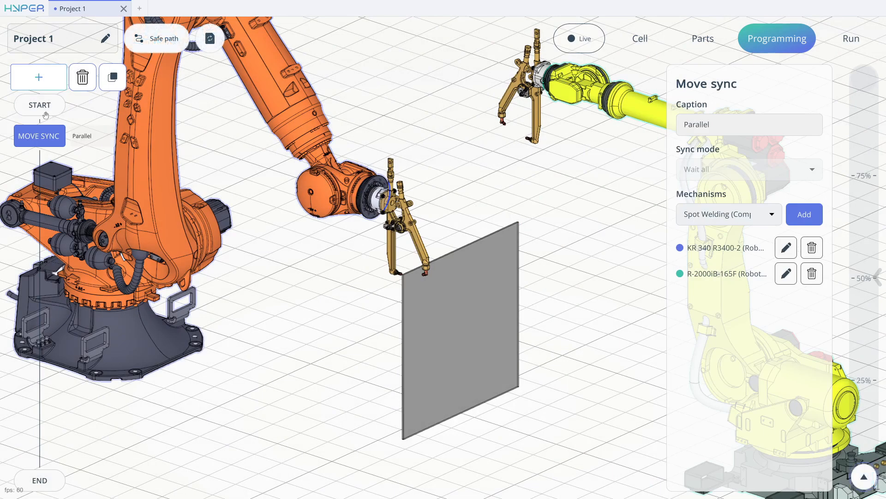
Open the R-2000iB-165F sub-program for editing and add a Move command to it.
click(787, 273)
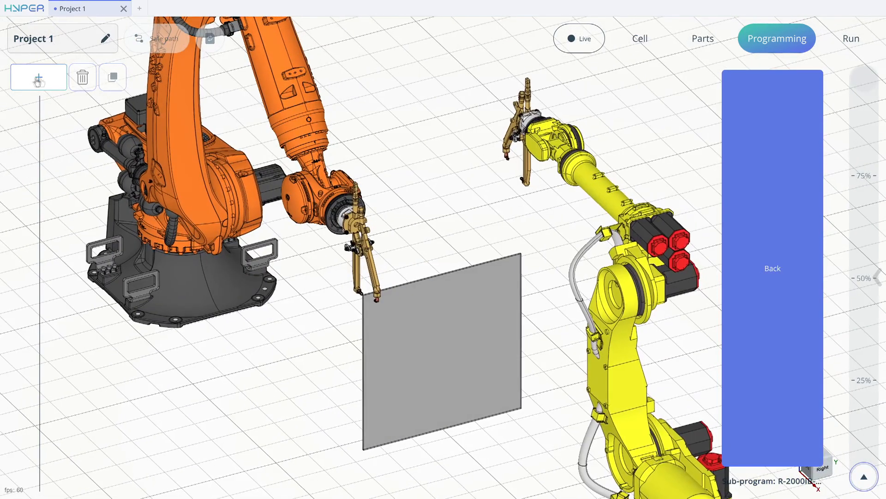
click(38, 77)
click(81, 52)
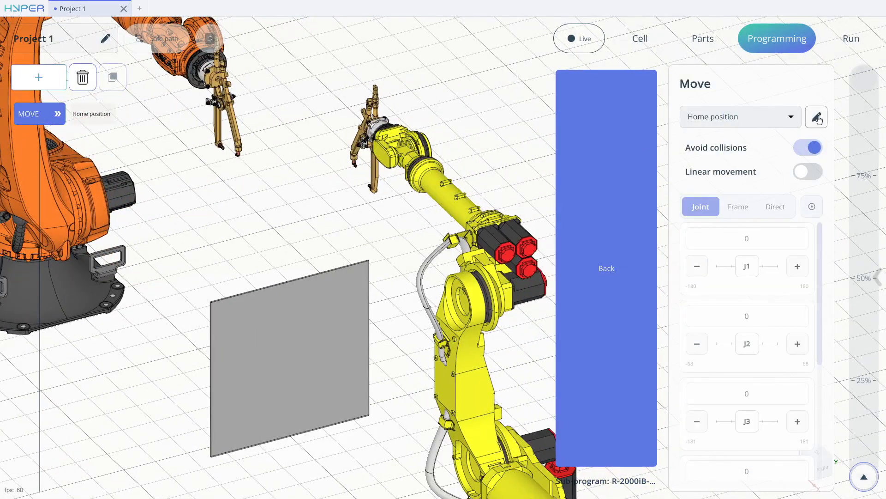
Give the Fanuc's Move command a custom frame position by snapping the tool point to the plate's rear upper corner.
click(817, 118)
click(791, 117)
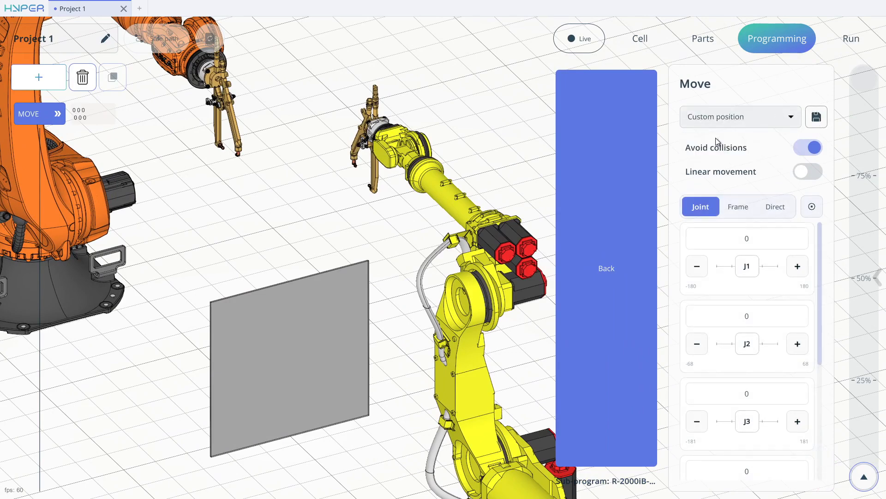
click(751, 206)
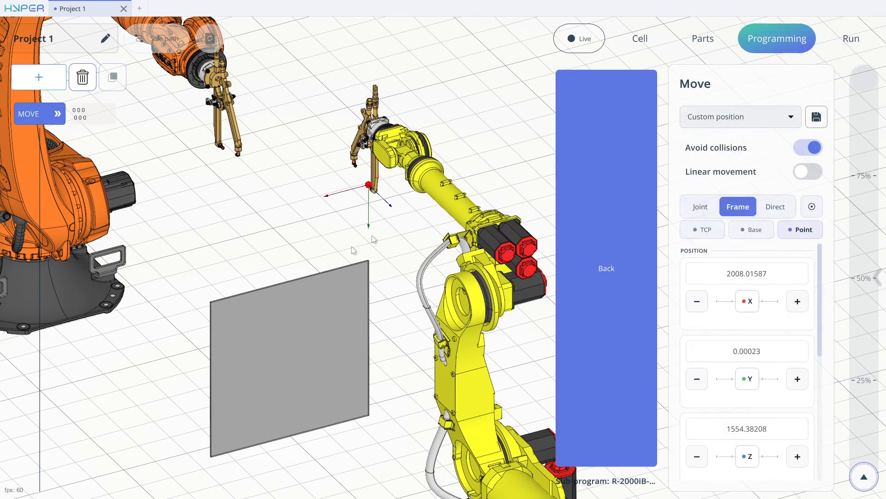
click(369, 262)
drag(387, 265, 310, 115)
scroll(357, 99, down, 4)
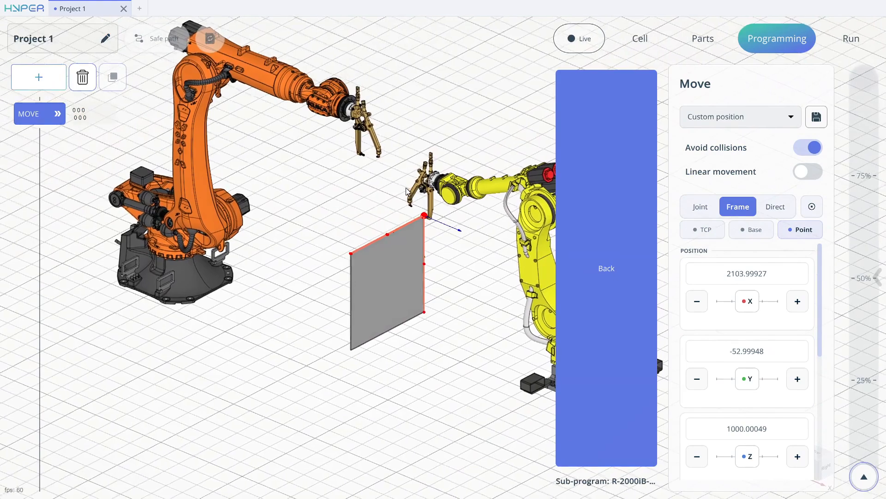
Save the Fanuc's position as "Fanuc 1" and return to the main program.
click(817, 118)
text(Fanuc 1)
click(421, 292)
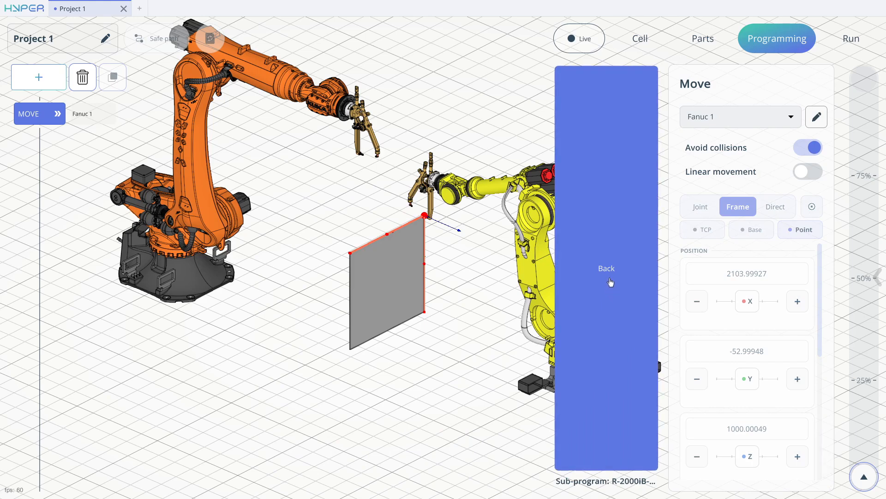
click(611, 282)
Calculate the robots' paths and play the synchronized program at full speed.
click(210, 39)
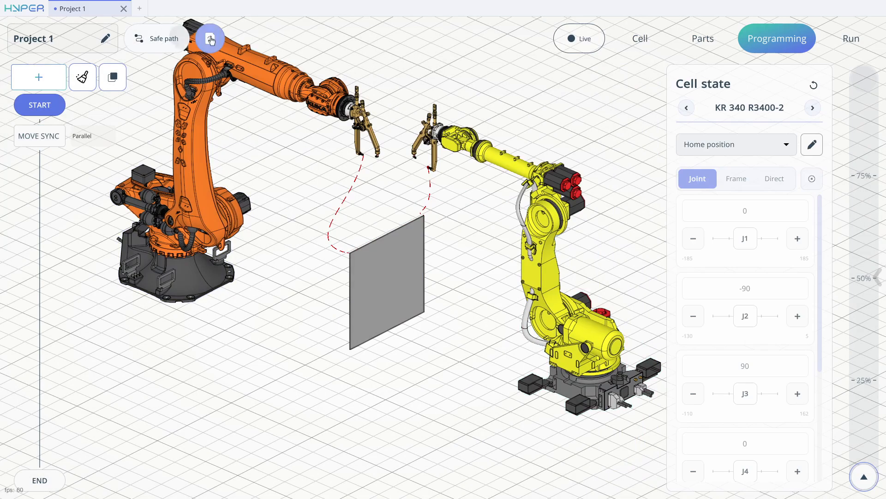
middle_drag(341, 139, 360, 115)
drag(862, 463, 866, 74)
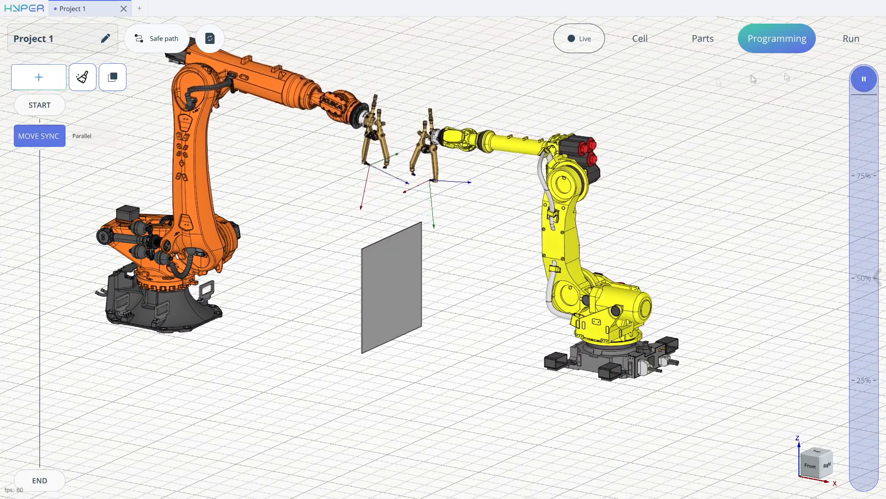
middle_drag(386, 168, 393, 195)
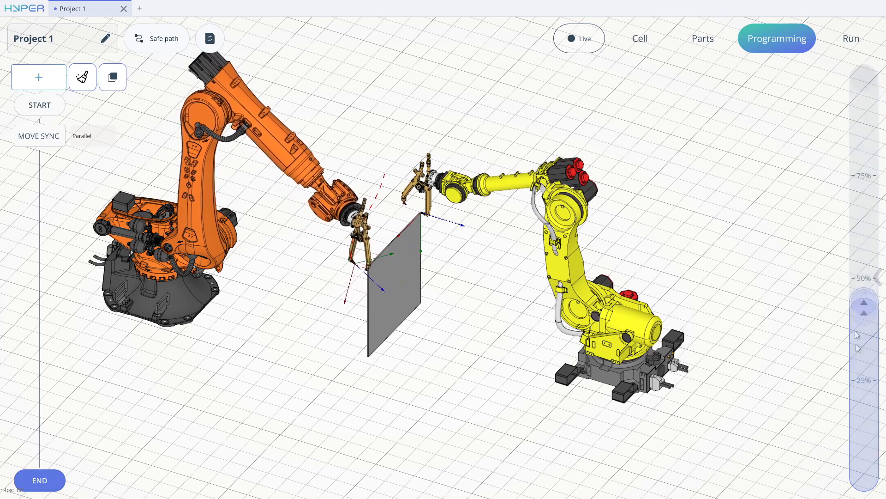
Return to the program's start state and add a Move Ext command after the synchronized move.
click(58, 113)
middle_drag(386, 160, 412, 161)
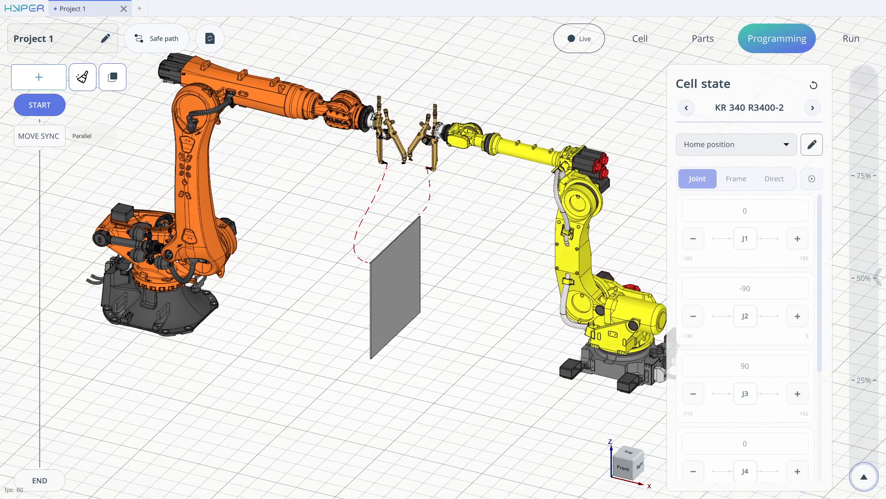
click(38, 78)
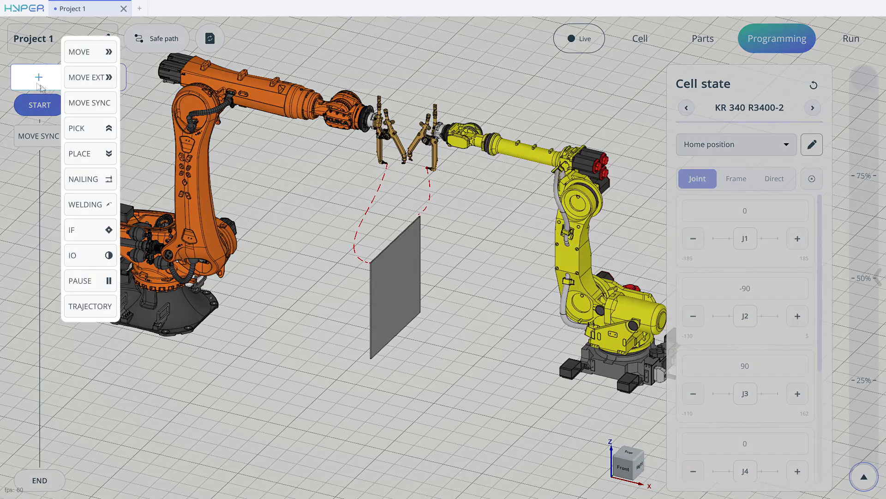
click(95, 77)
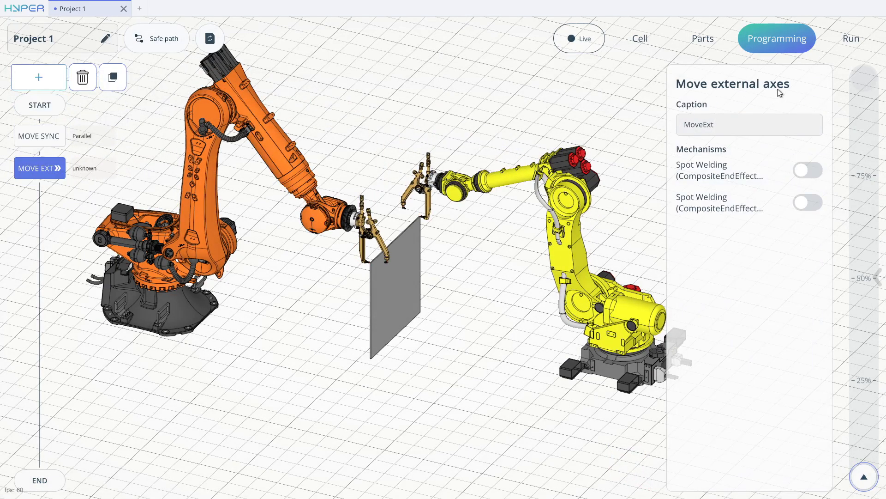
Enable the Kuka's spot welding gun in the Move Ext command and set its J1 to 27 to close it on the plate.
click(813, 169)
drag(708, 213, 734, 205)
scroll(332, 233, up, 4)
middle_drag(328, 234, 494, 231)
scroll(406, 244, up, 7)
click(687, 205)
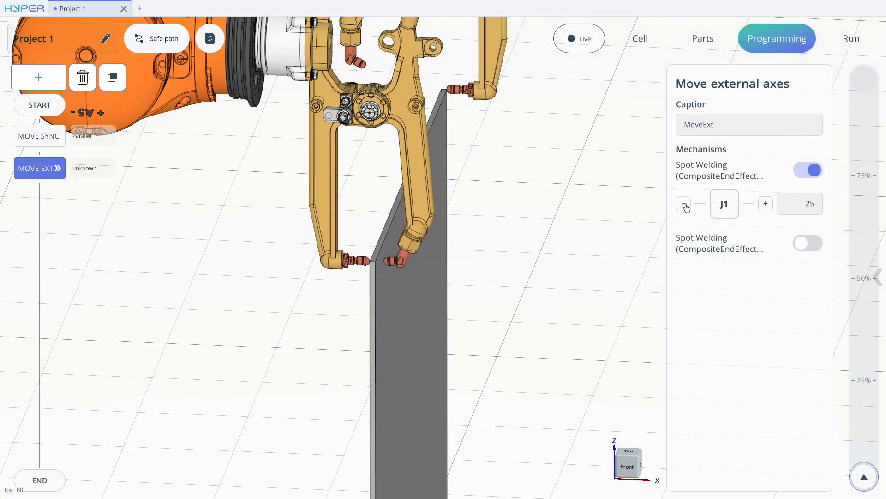
click(763, 205)
middle_drag(468, 203, 501, 119)
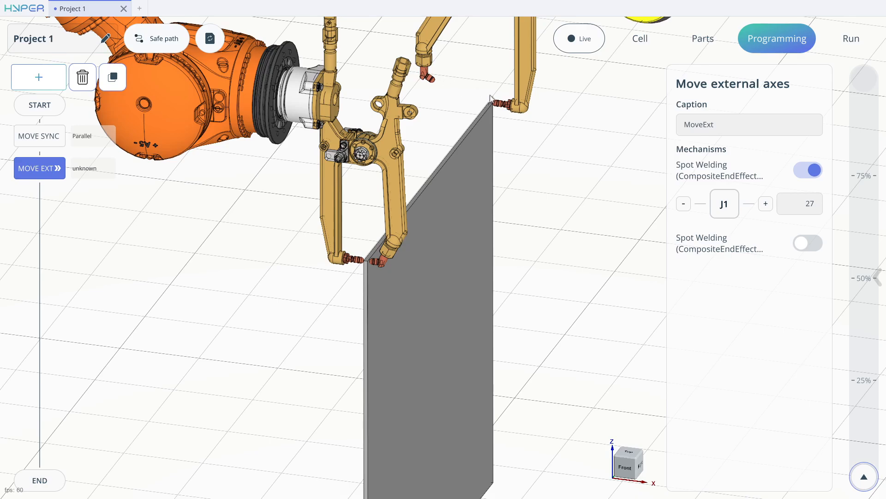
middle_drag(532, 152, 572, 103)
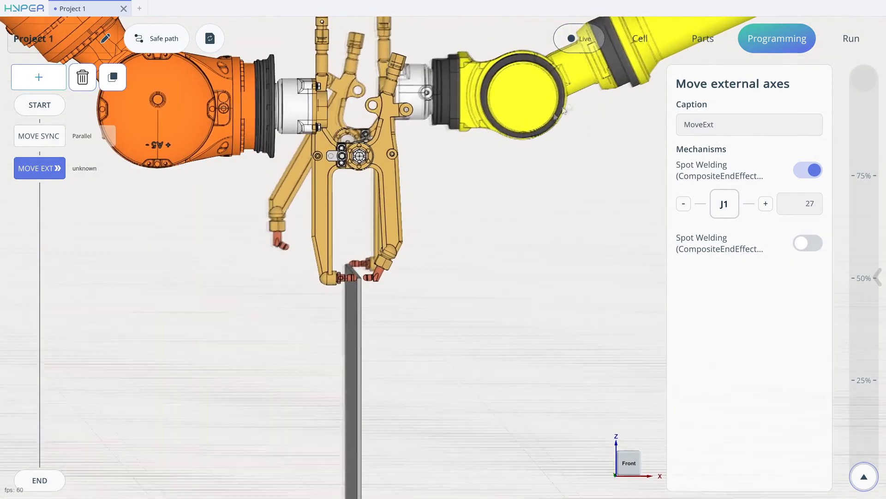
scroll(328, 258, up, 5)
middle_drag(374, 287, 331, 303)
scroll(331, 303, down, 3)
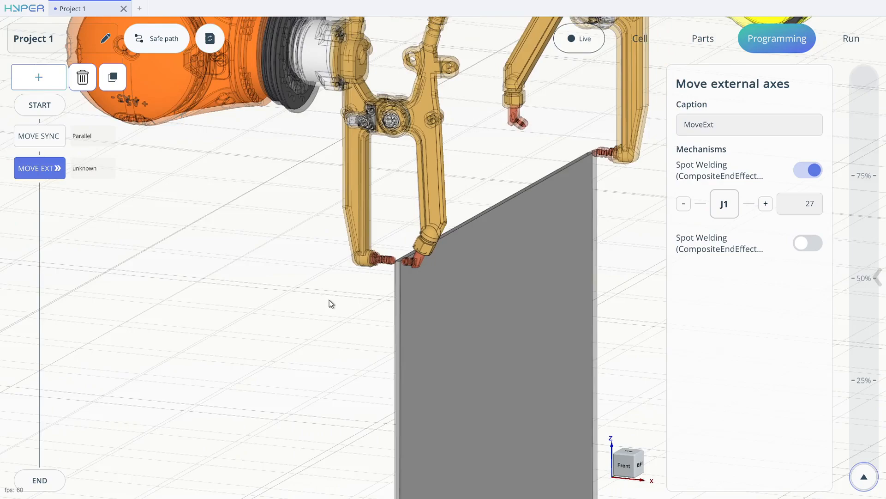
Add a second Move Ext command after the first one.
click(53, 86)
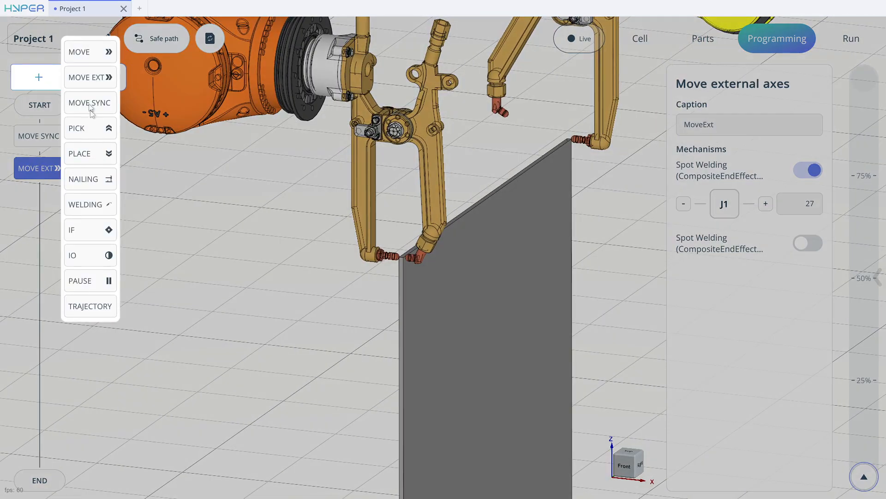
click(95, 83)
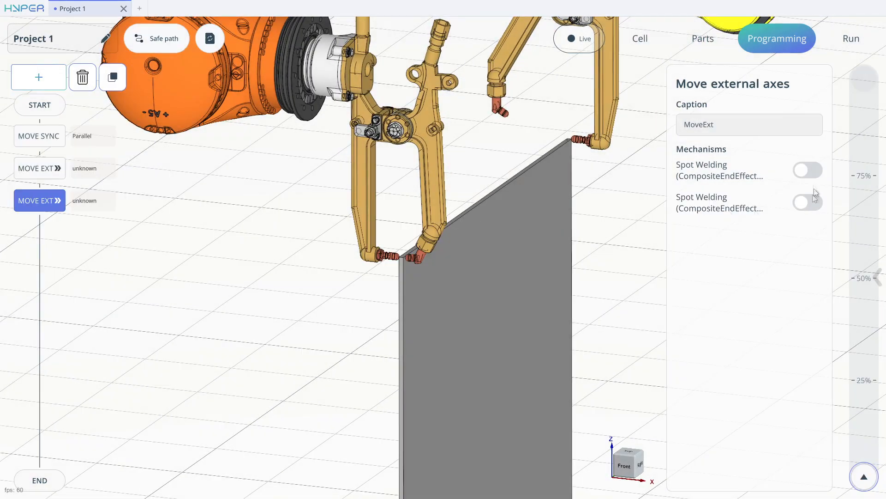
scroll(446, 164, down, 4)
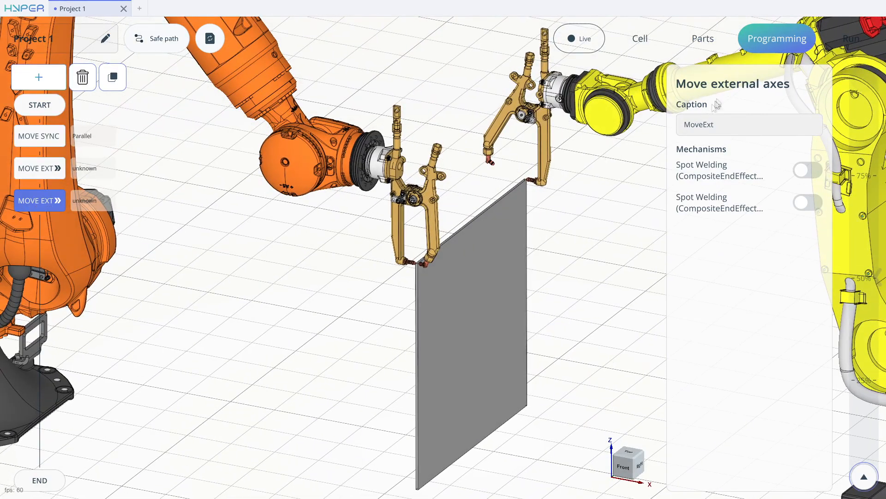
Enable the Fanuc's spot welding gun in the second Move Ext command and set its J1 to 29.
click(803, 203)
drag(729, 240, 735, 235)
middle_drag(546, 161, 571, 161)
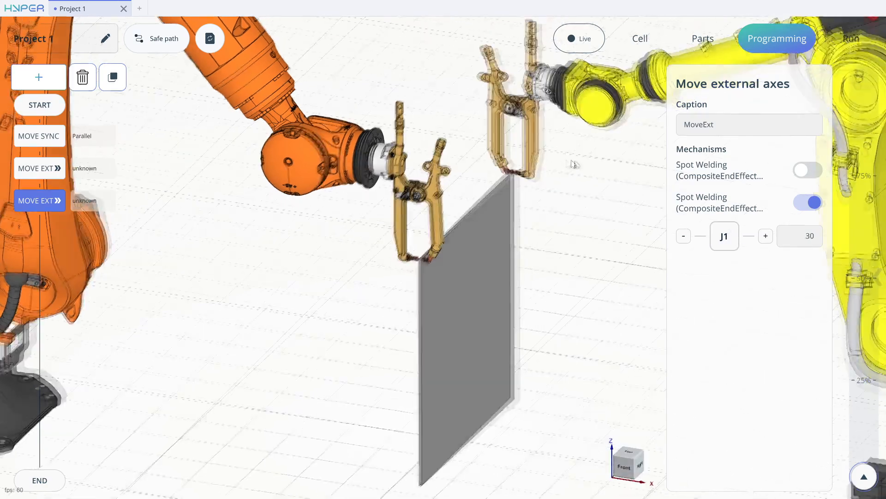
click(683, 236)
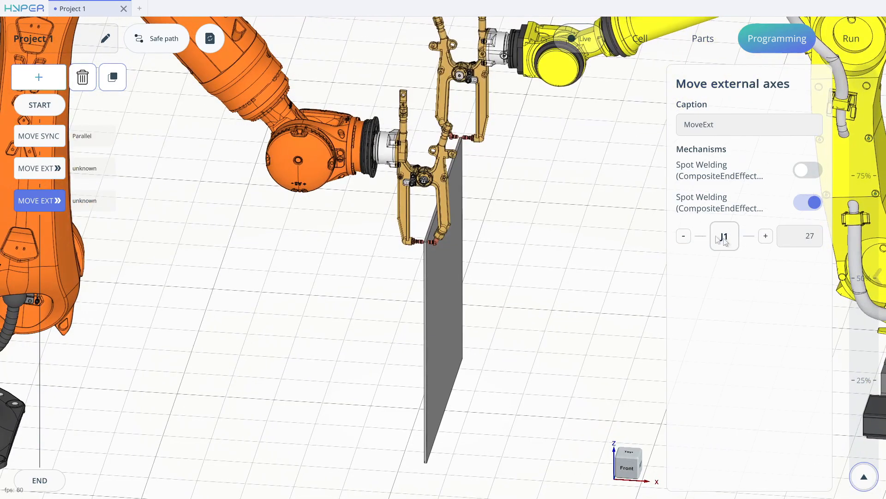
scroll(549, 178, down, 3)
middle_drag(546, 176, 499, 162)
click(766, 238)
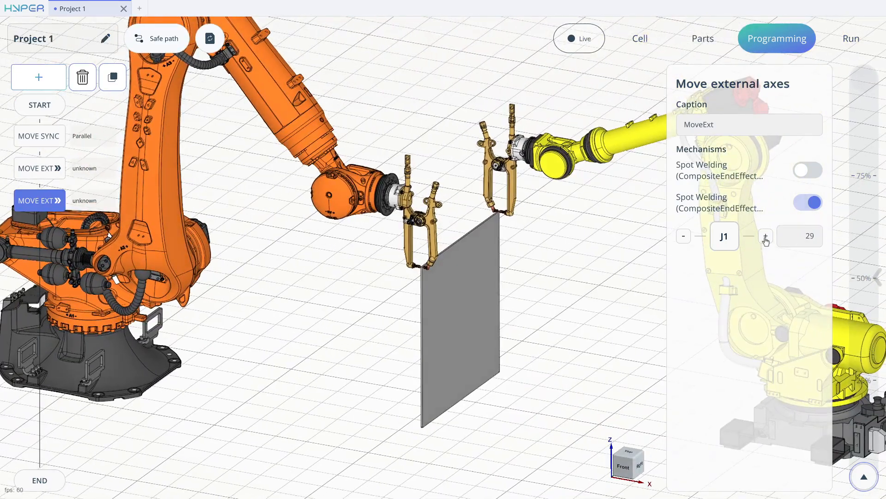
Calculate the program with both gun-closing commands and play it at full speed.
click(210, 40)
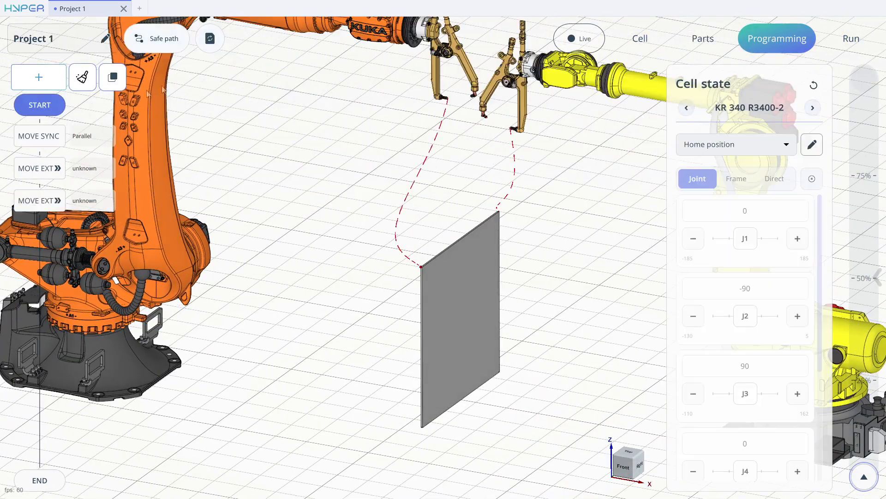
click(210, 41)
middle_drag(303, 117, 281, 115)
scroll(281, 115, down, 3)
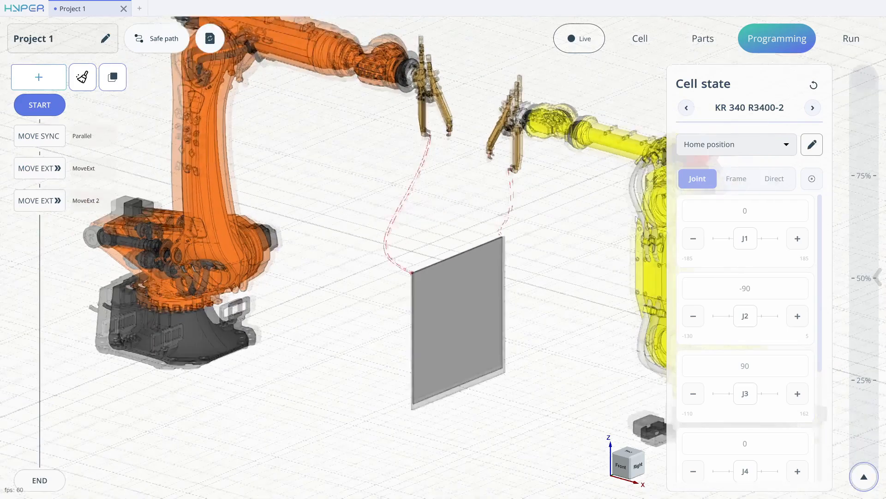
click(862, 476)
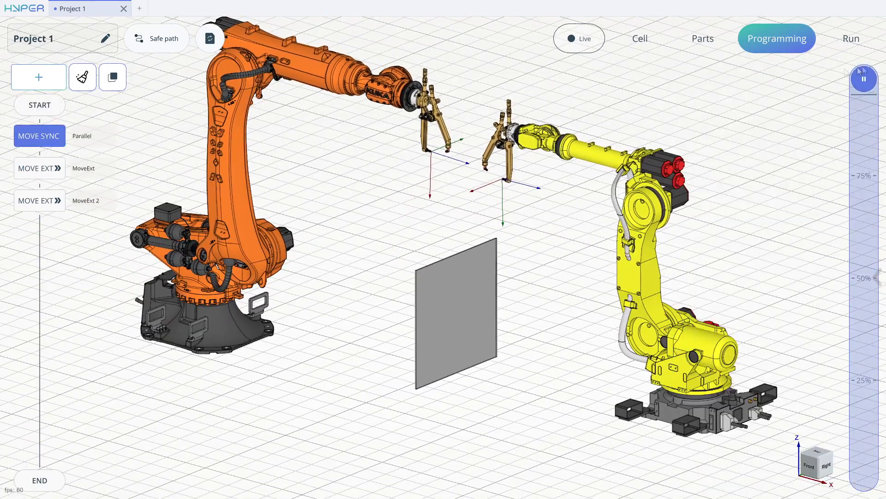
middle_drag(554, 119, 565, 141)
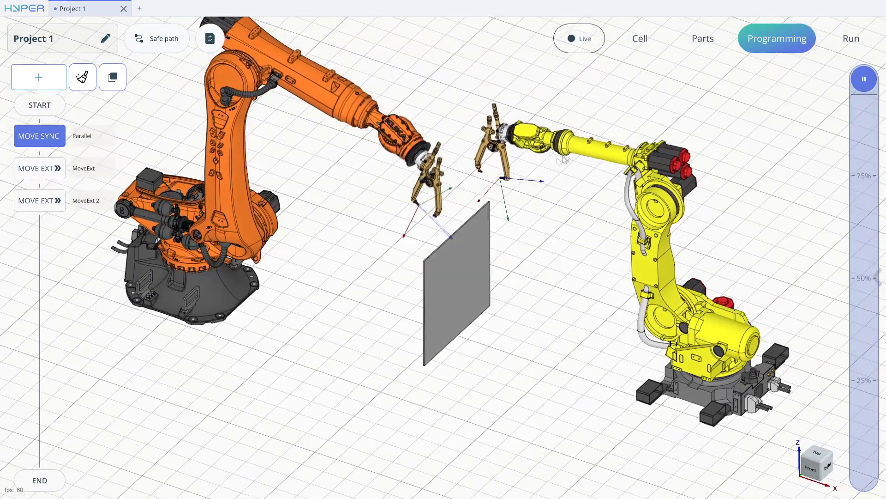
middle_drag(454, 145, 475, 147)
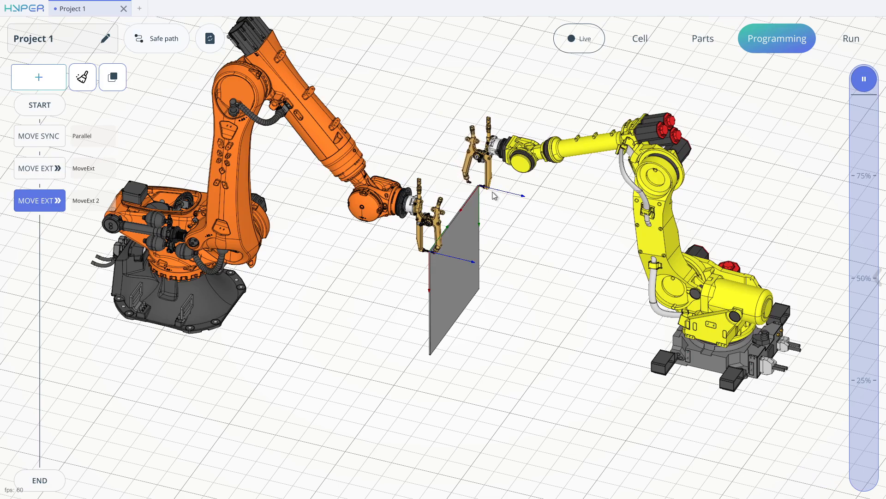
drag(490, 192, 534, 174)
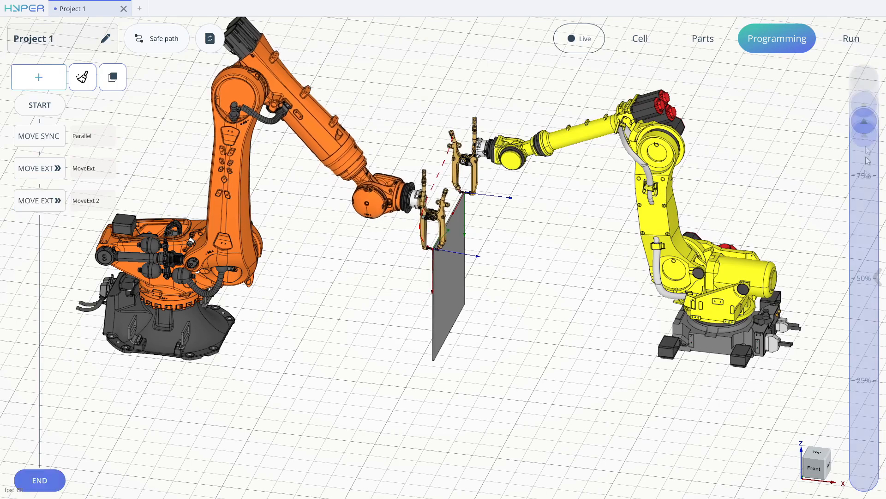
drag(600, 297, 554, 280)
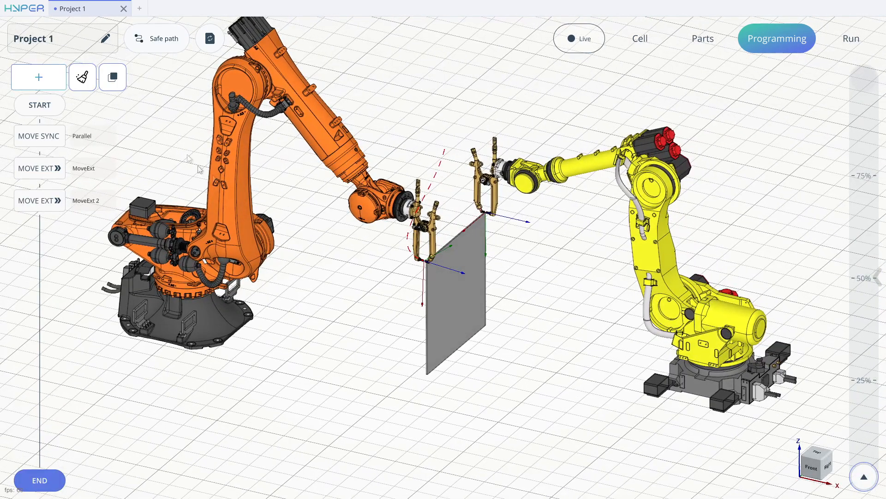
Return the program to its start state and save the project.
click(56, 104)
click(31, 9)
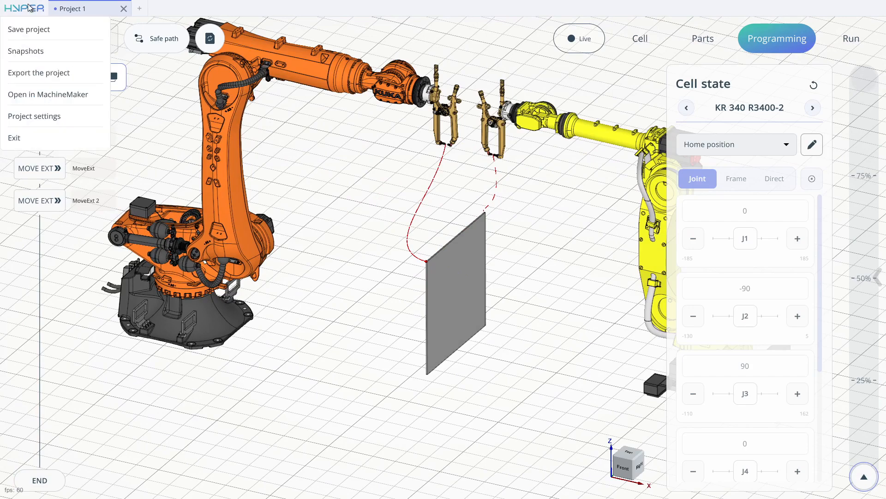
click(28, 29)
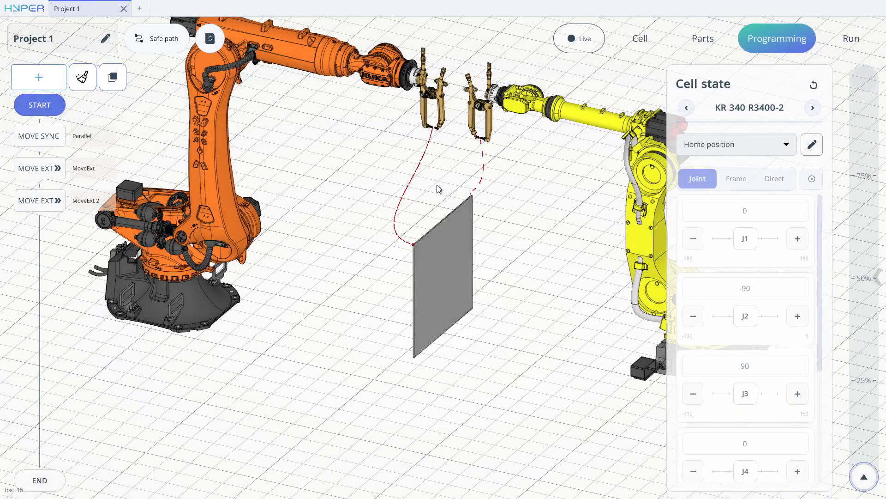
Switch to MachineMaker with the robot cell and filter the online mechanisms library to AIM robots.
click(18, 9)
click(292, 138)
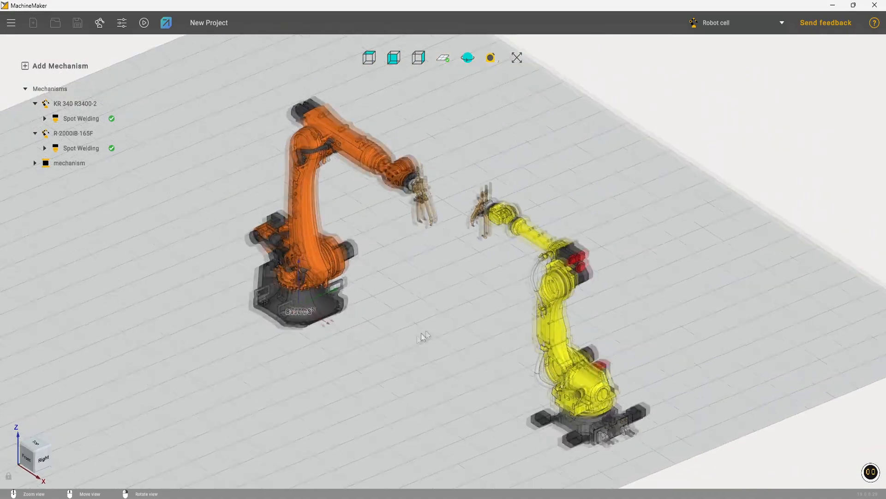
click(100, 23)
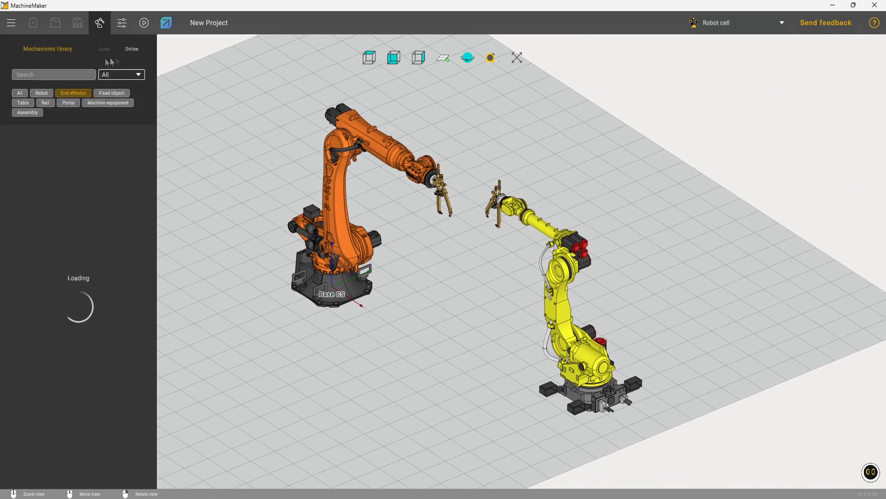
click(42, 93)
click(131, 49)
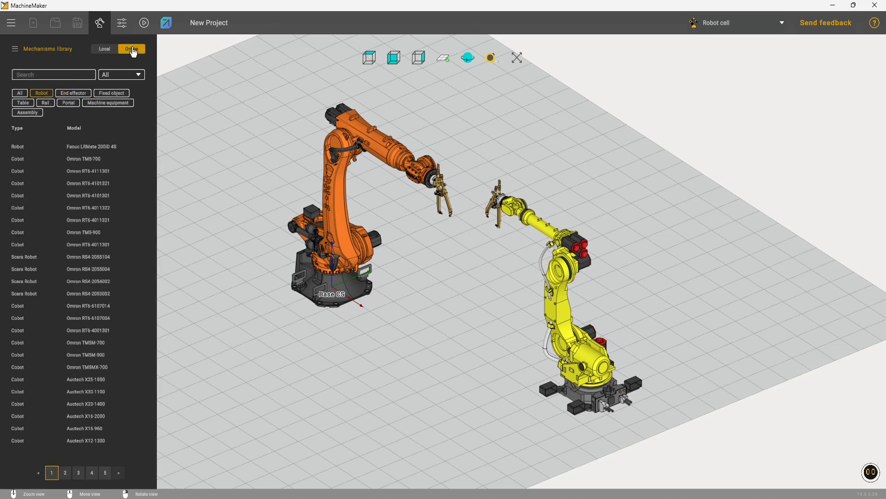
click(107, 75)
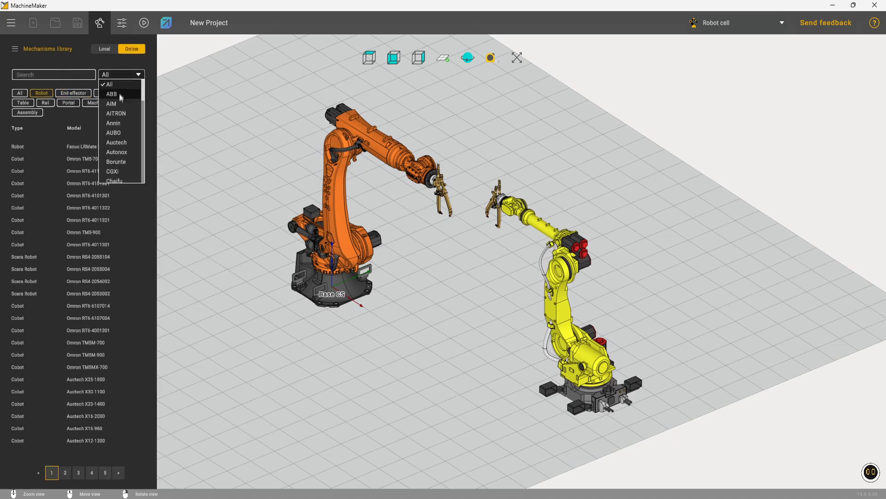
click(111, 103)
Add the AIM M6-D1200 robot to the cell and delete it again.
click(92, 147)
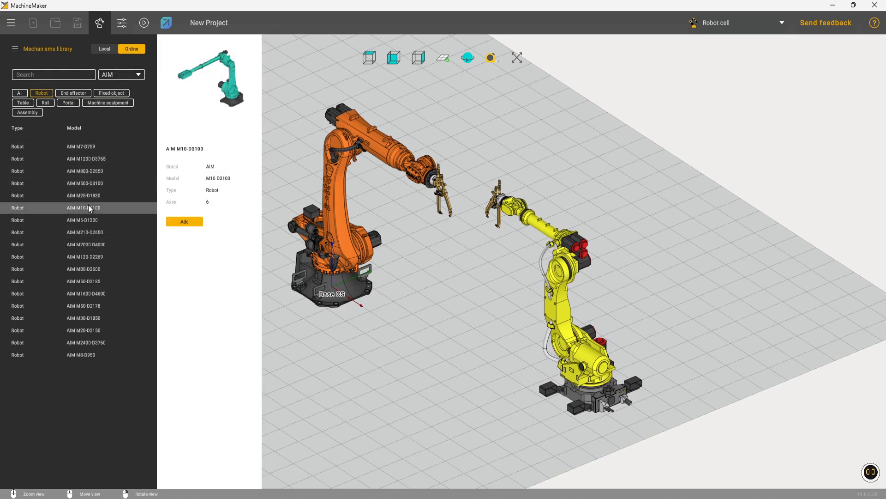
click(90, 221)
double_click(88, 219)
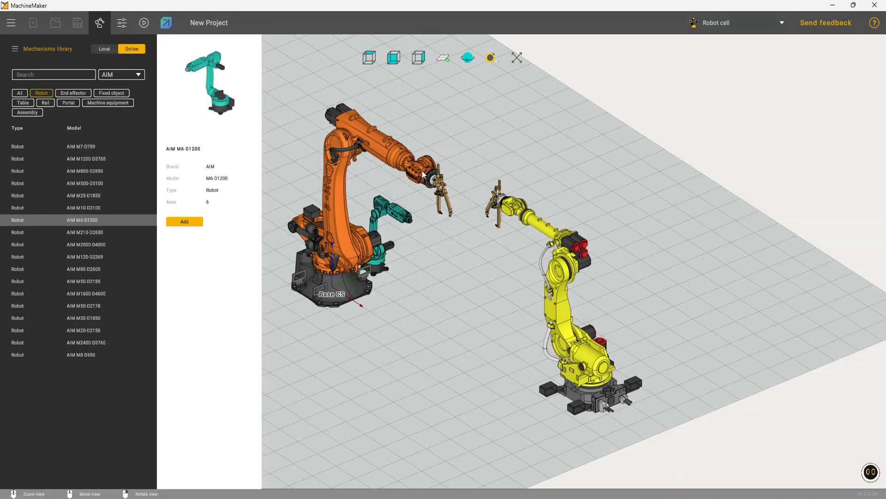
right_drag(558, 298, 483, 195)
click(462, 258)
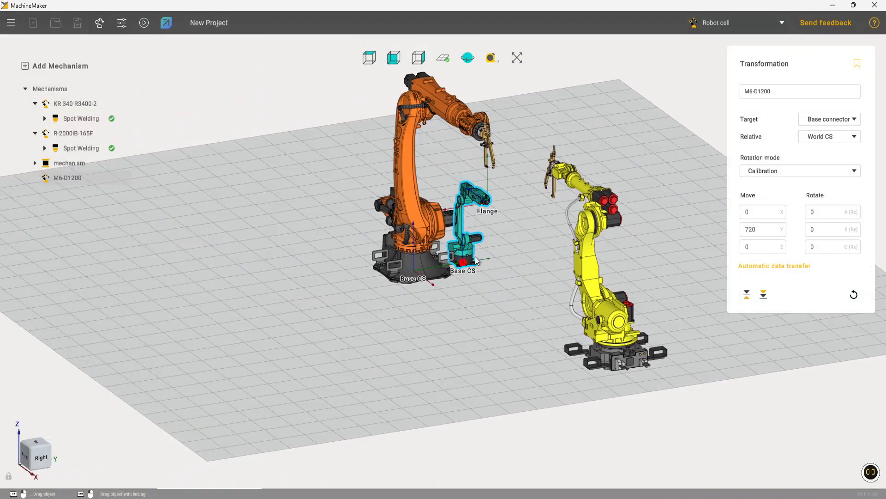
key(Delete)
Browse the AIM robots in the mechanisms library and add the M210-D2650 to the cell.
click(100, 25)
click(101, 295)
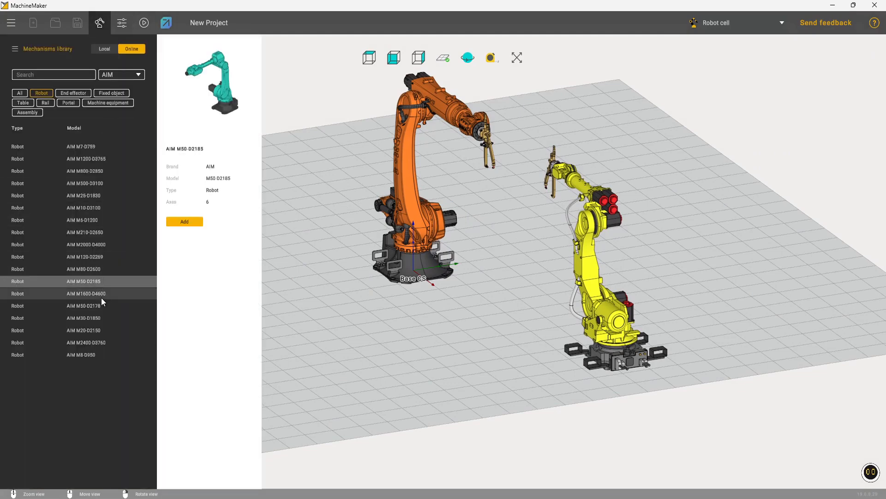
click(92, 269)
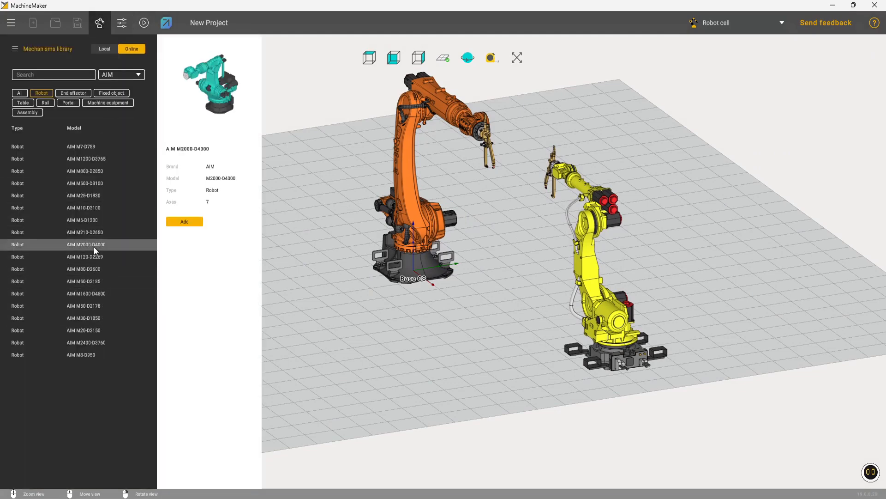
click(91, 257)
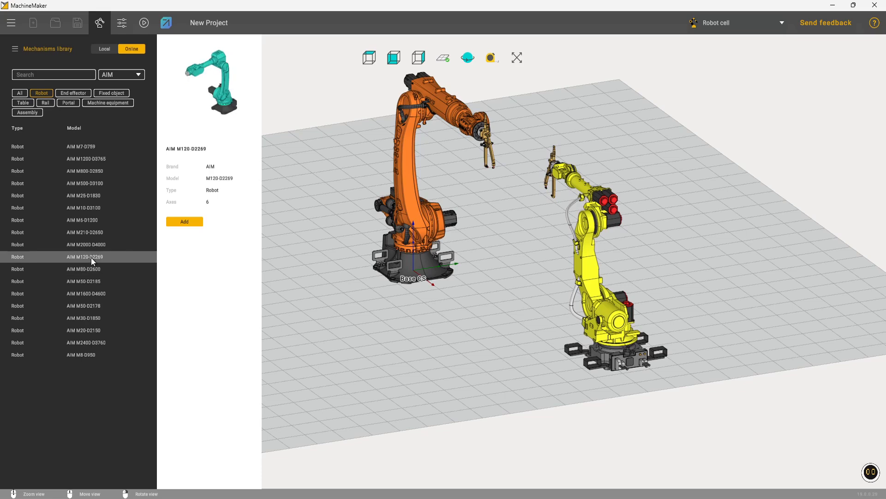
click(89, 233)
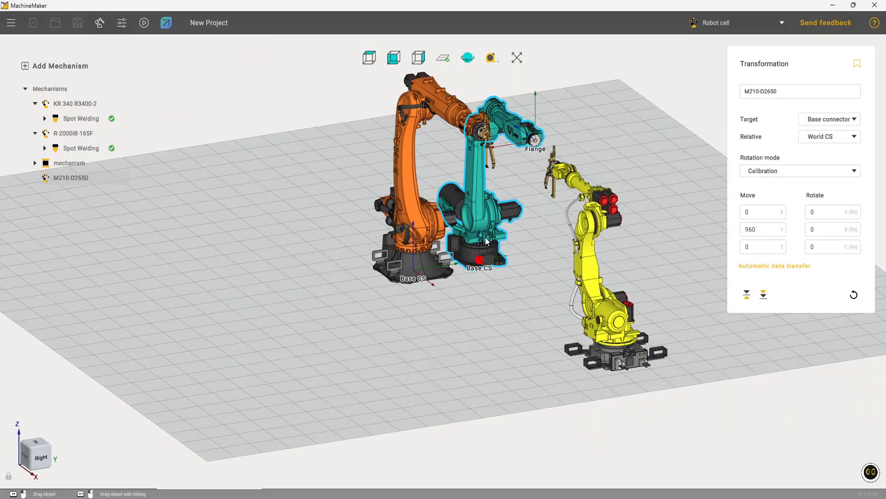
Place the M210-D2650 beside the Kuka at about X 2067, Y -1903 and set its A (Rz) rotation to 70.
drag(487, 240, 351, 341)
click(826, 253)
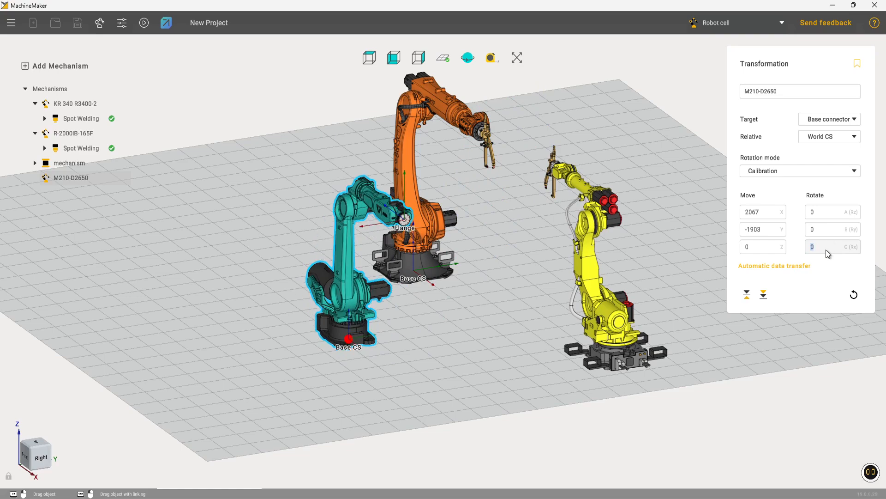
scroll(834, 212, up, 7)
middle_drag(404, 207, 380, 283)
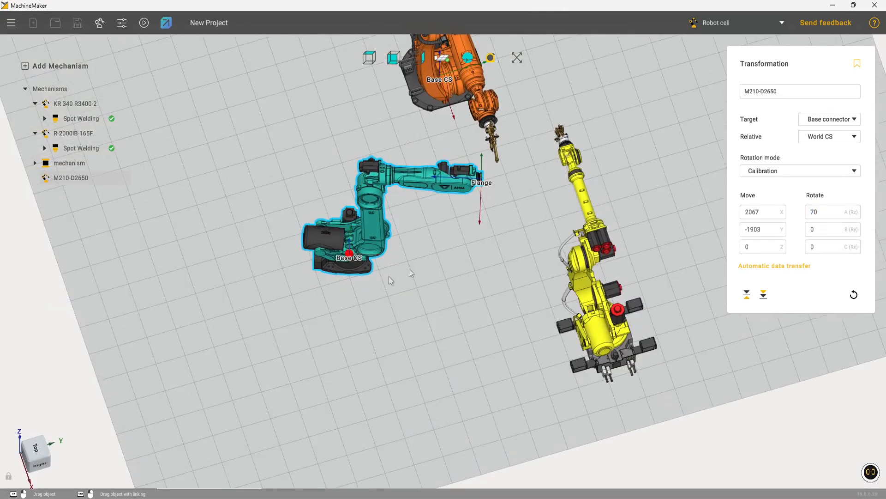
Reposition the M210-D2650 at about X 2471, Y -2277 and set its A (Rz) rotation to 90.
scroll(840, 215, up, 2)
middle_drag(554, 224, 351, 184)
drag(340, 207, 319, 236)
middle_drag(319, 235, 416, 60)
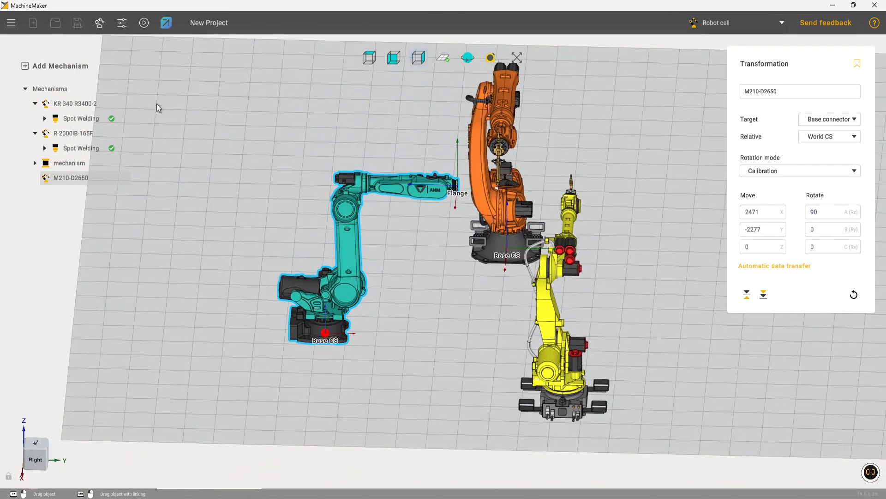
Find the Spot Welding end effector among all brands in the online library with the search "Spot" and attach it to the M210-D2650.
click(99, 22)
click(73, 93)
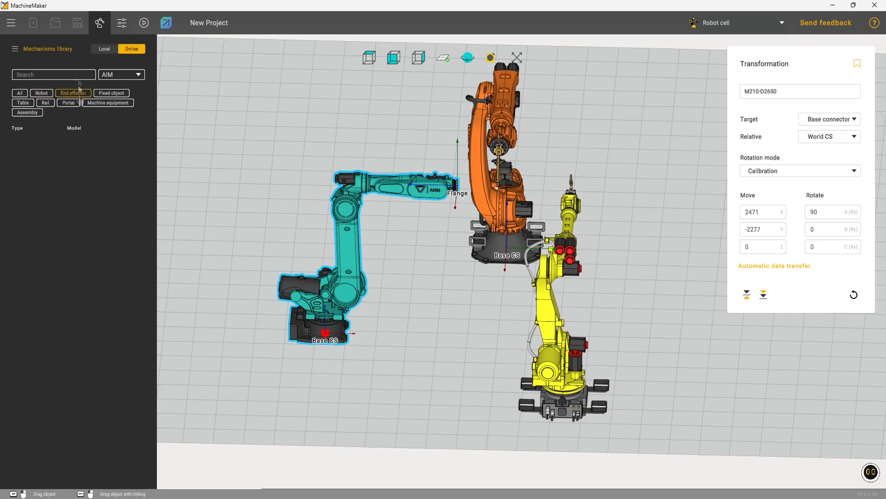
click(118, 75)
click(121, 90)
click(52, 74)
text(Spot)
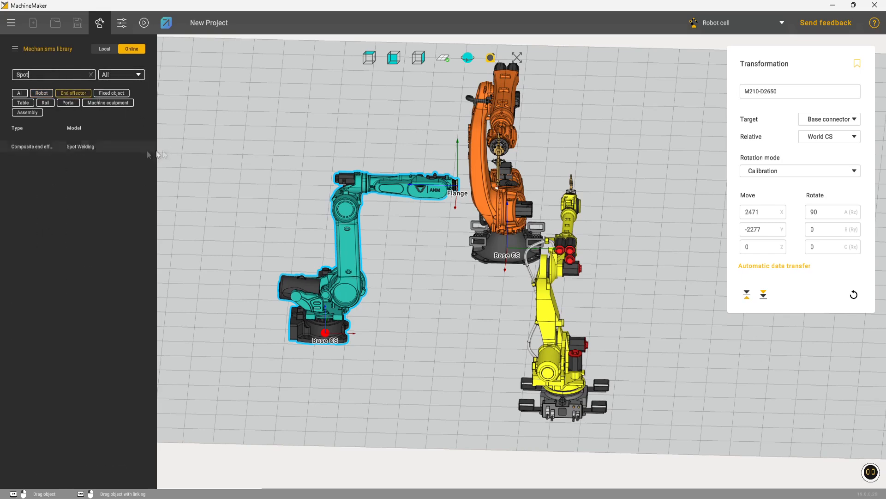
click(98, 147)
double_click(97, 144)
click(519, 249)
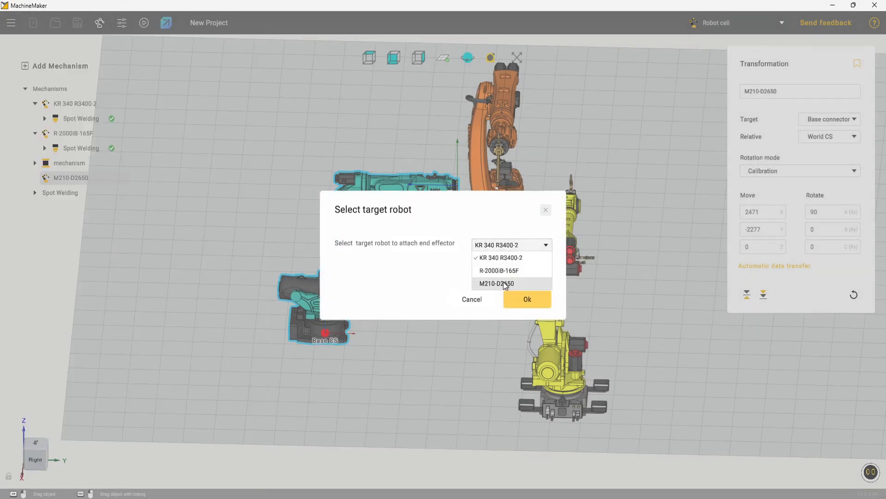
click(528, 299)
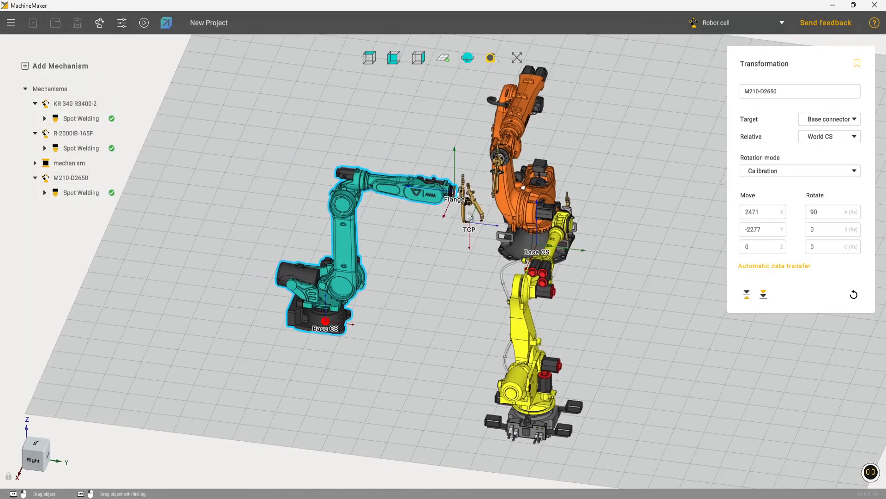
Filter the mechanisms library to ABB robots and add the IRB 6740-240/3.2 to the cell.
click(99, 23)
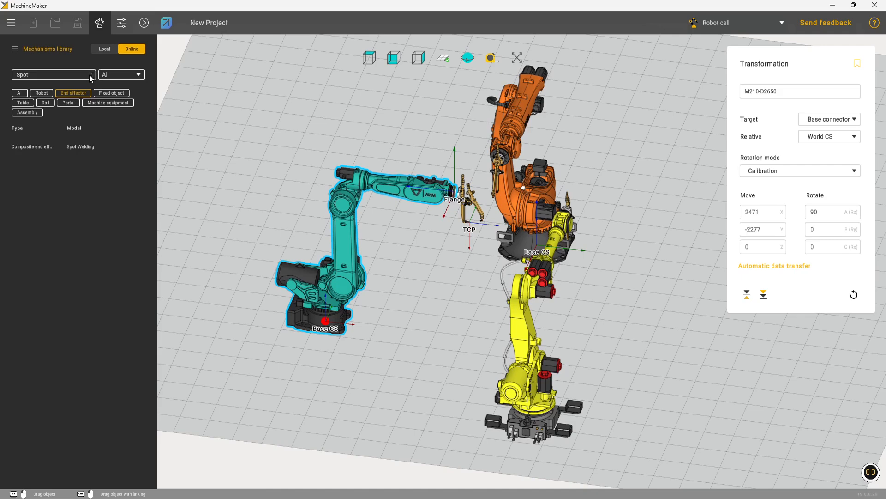
click(90, 75)
click(121, 74)
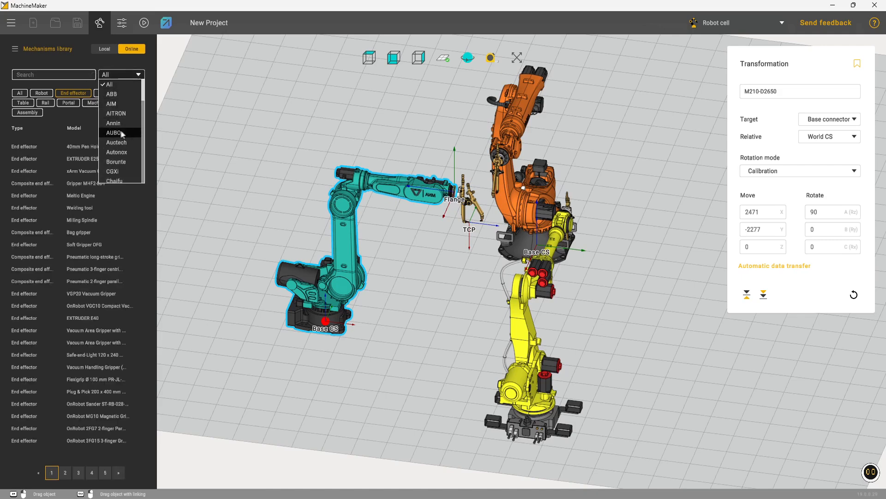
click(121, 96)
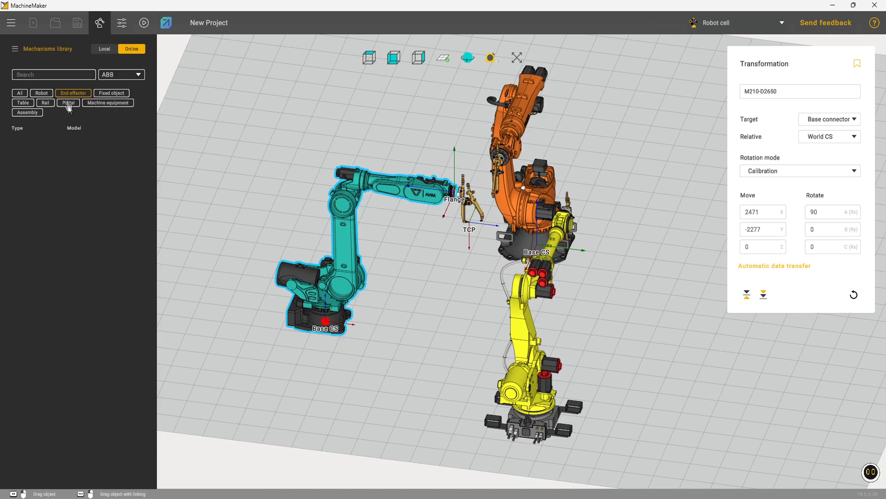
click(42, 92)
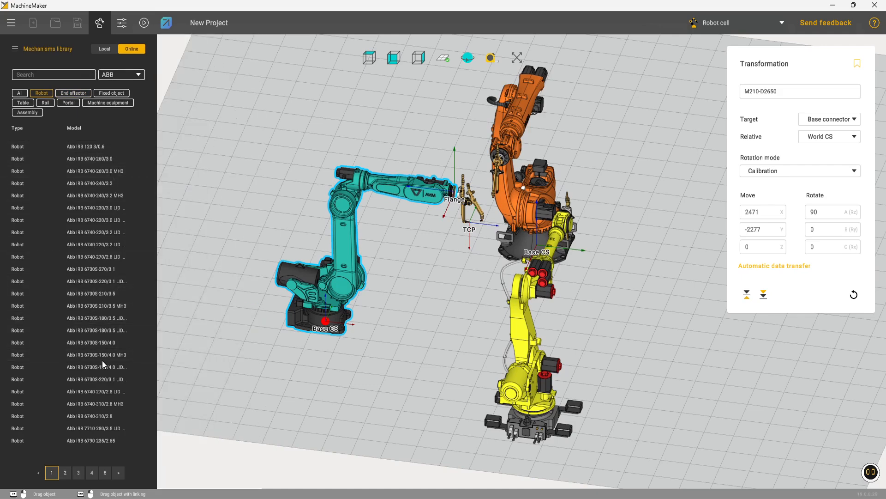
double_click(90, 183)
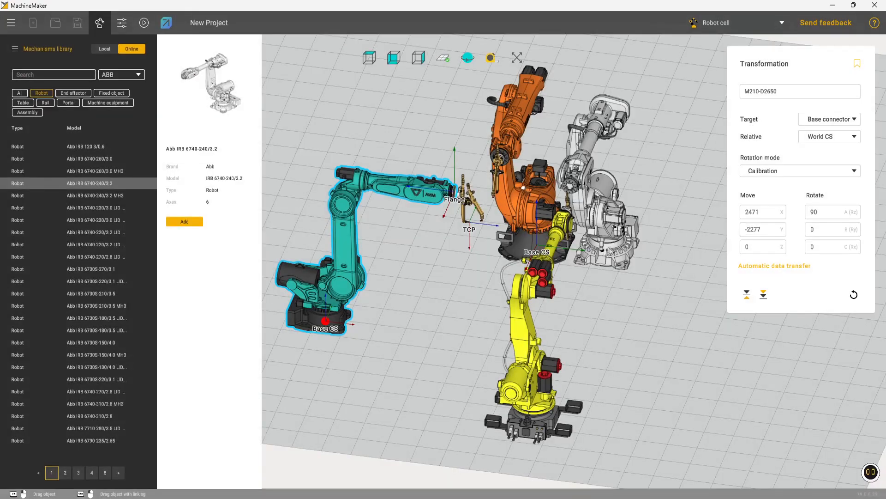
Place the IRB 6740-240/3.2 opposite the AIM robot at about X 1926, Y 3176 with its A (Rz) rotation at -90.
click(613, 244)
middle_drag(638, 257, 656, 393)
middle_drag(648, 198, 617, 321)
alt+drag(548, 117, 672, 263)
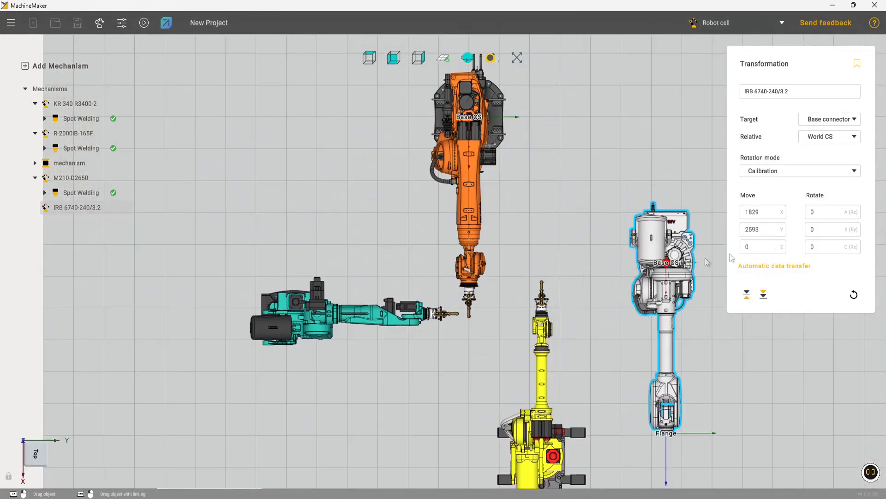
scroll(830, 246, down, 2)
scroll(830, 246, up, 2)
scroll(840, 215, down, 1)
scroll(839, 217, down, 8)
alt+drag(658, 268, 702, 276)
middle_drag(551, 243, 545, 104)
Search end effectors of all brands for "Spot" and attach the Spot Welding end effector to the IRB 6740-240/3.2.
click(104, 28)
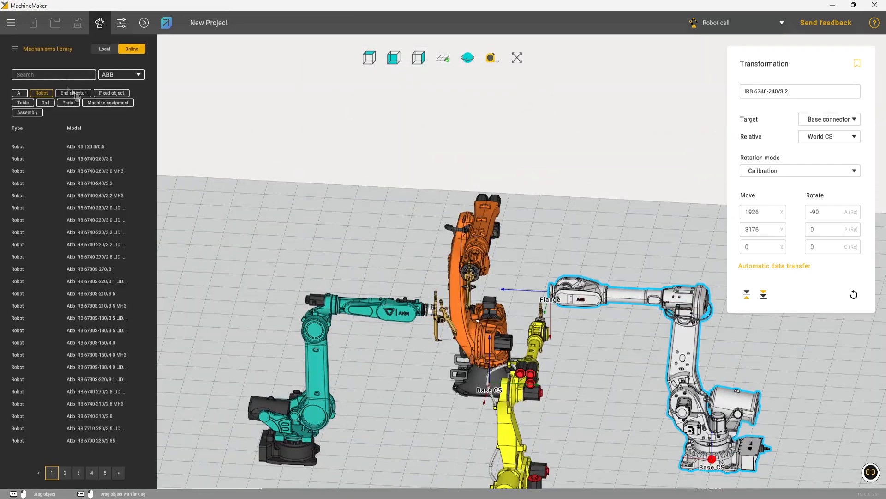
click(74, 94)
text(Spot)
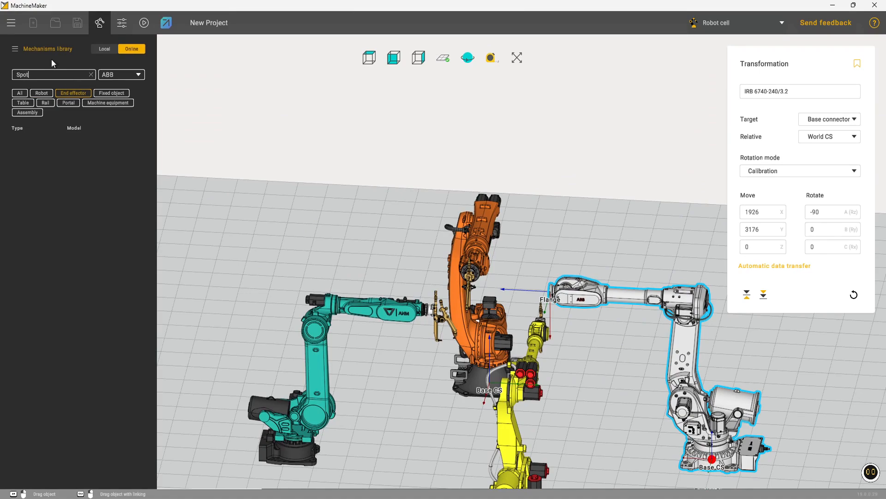
click(138, 75)
click(125, 94)
double_click(78, 147)
click(513, 245)
click(504, 296)
click(526, 300)
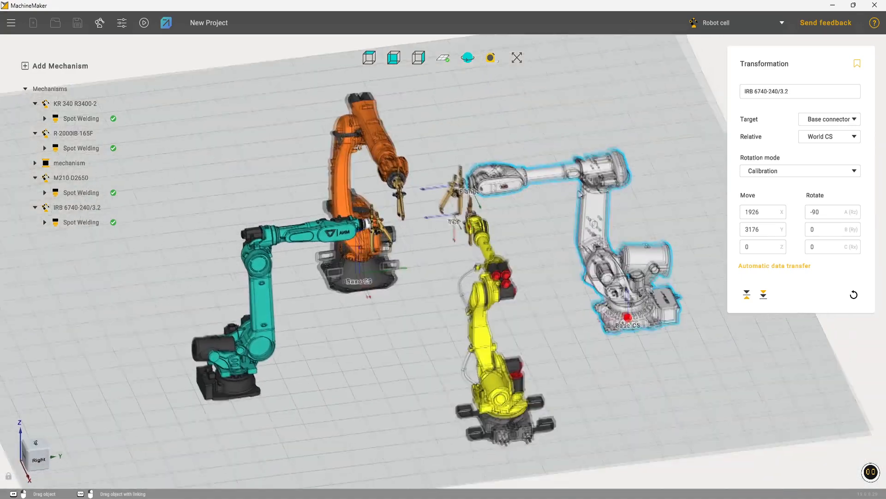
Transfer the four-robot cell to HYPER and open the programming of Project 1.
right_drag(581, 195, 318, 111)
click(643, 172)
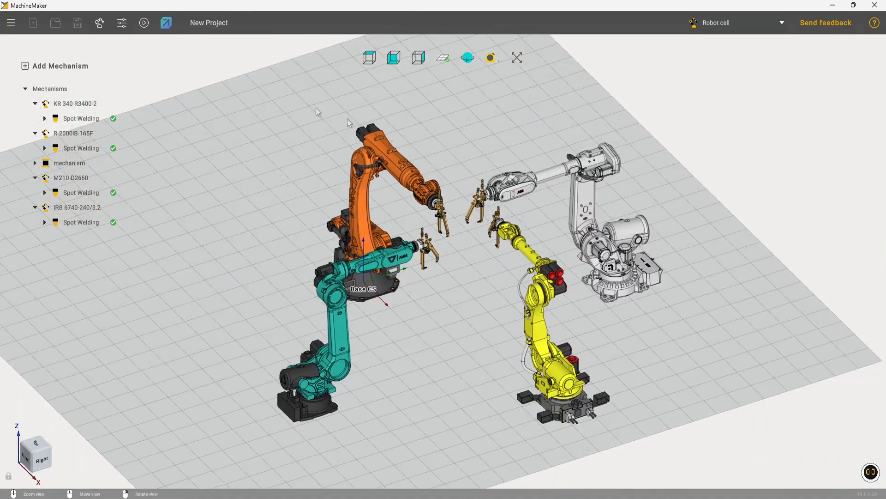
click(168, 23)
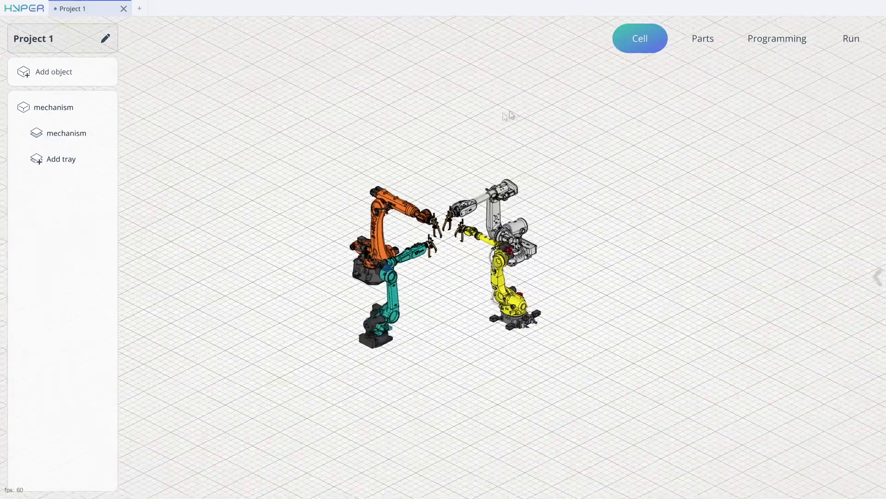
click(701, 52)
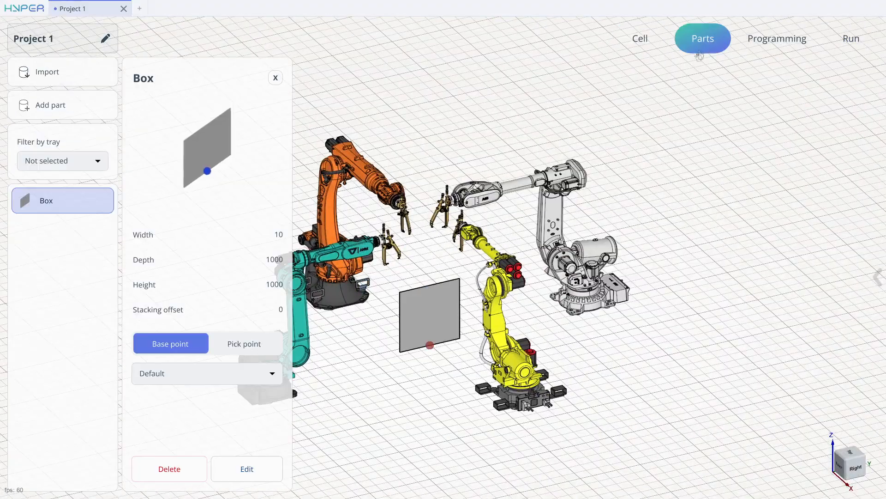
click(754, 37)
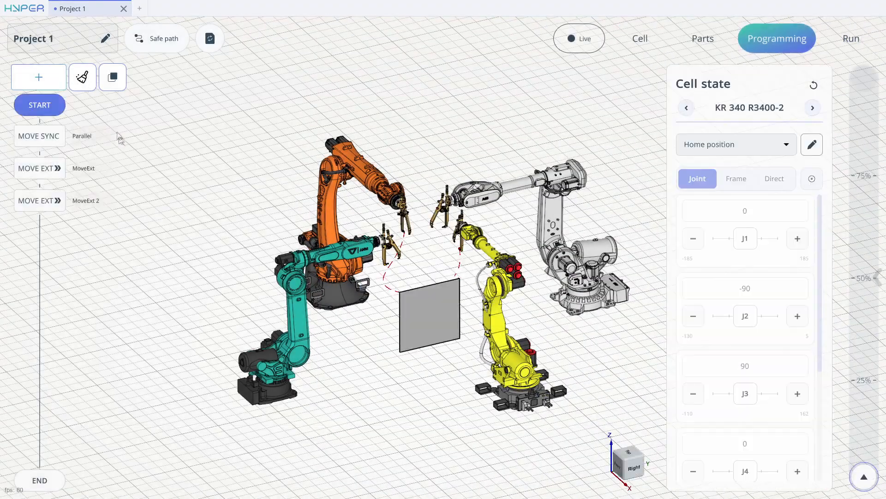
Add the M210-D2650 and IRB 6740-240/3.2 robots to the mechanisms of the "Parallel" Move sync command.
click(36, 138)
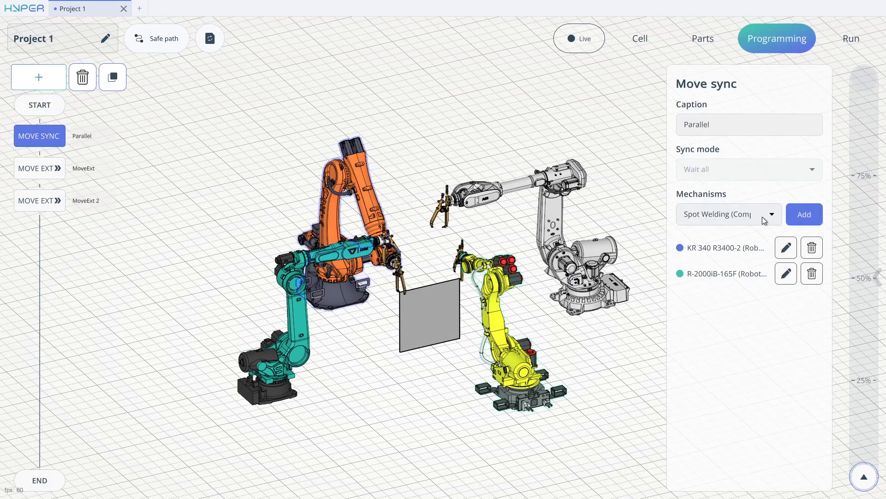
click(768, 217)
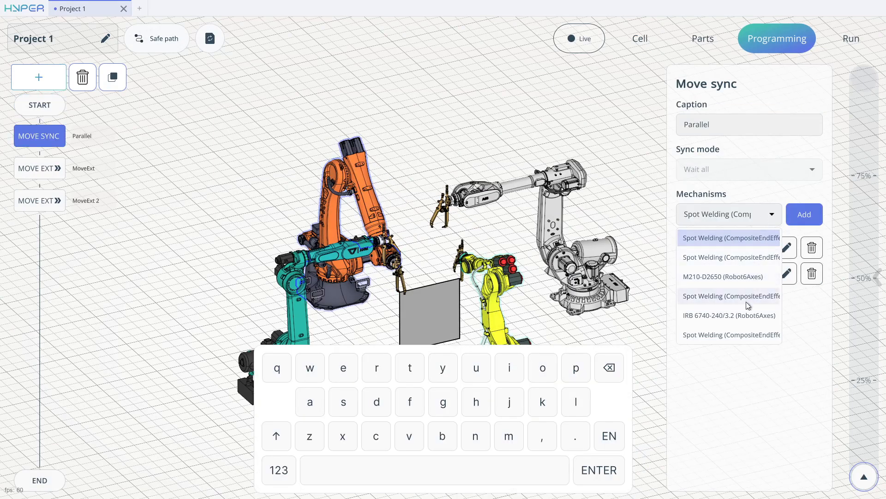
click(735, 277)
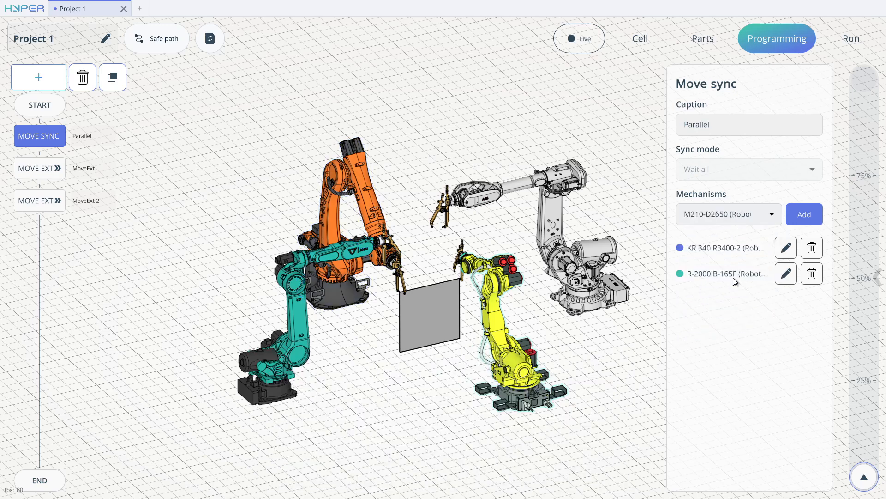
click(760, 217)
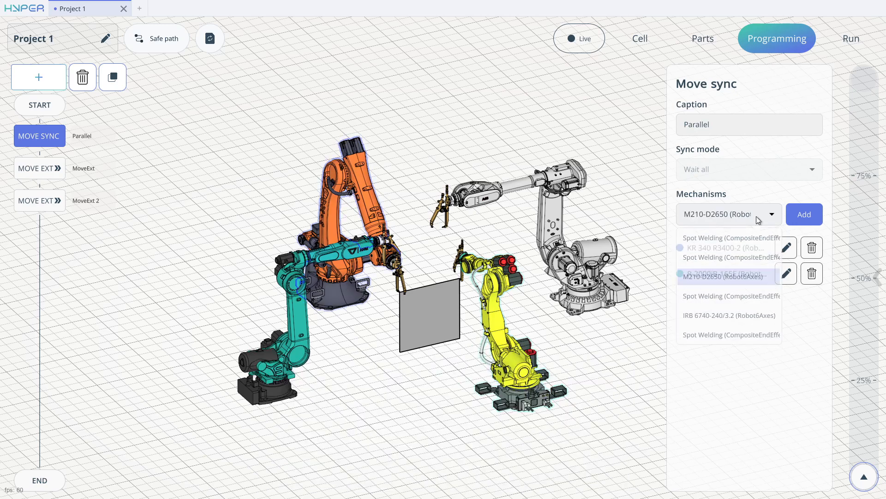
click(805, 215)
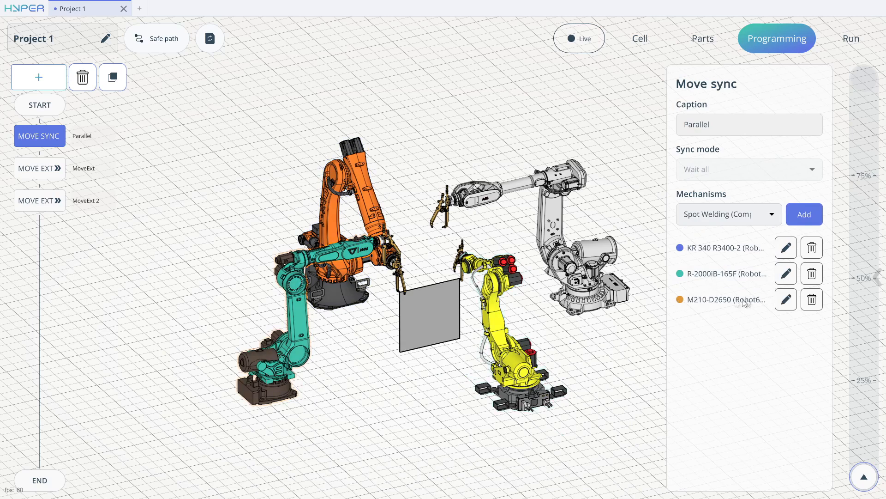
click(729, 217)
click(722, 296)
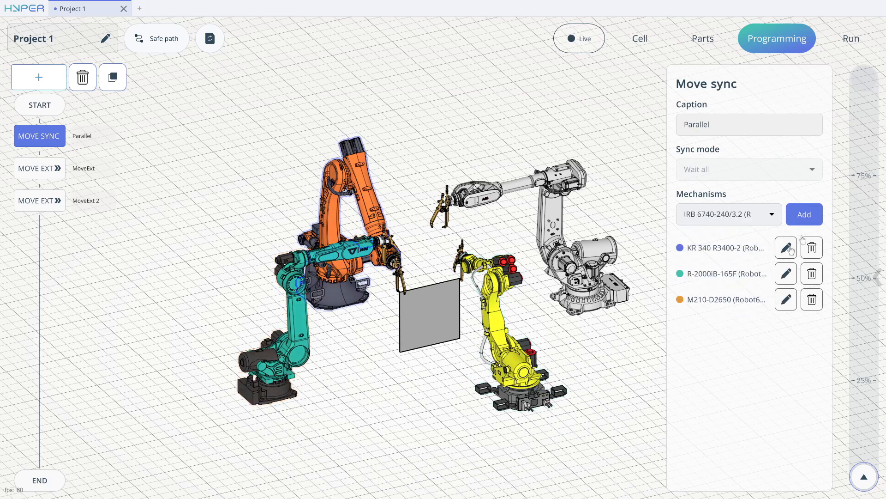
click(804, 215)
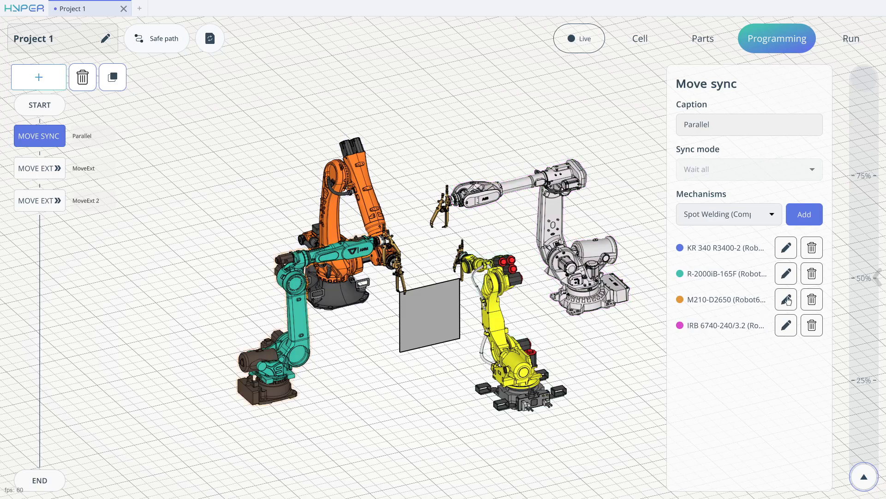
Add a Move to the M210-D2650 sub-program and snap its target to the panel's lower corner nearest the robot.
click(787, 299)
click(55, 78)
click(80, 52)
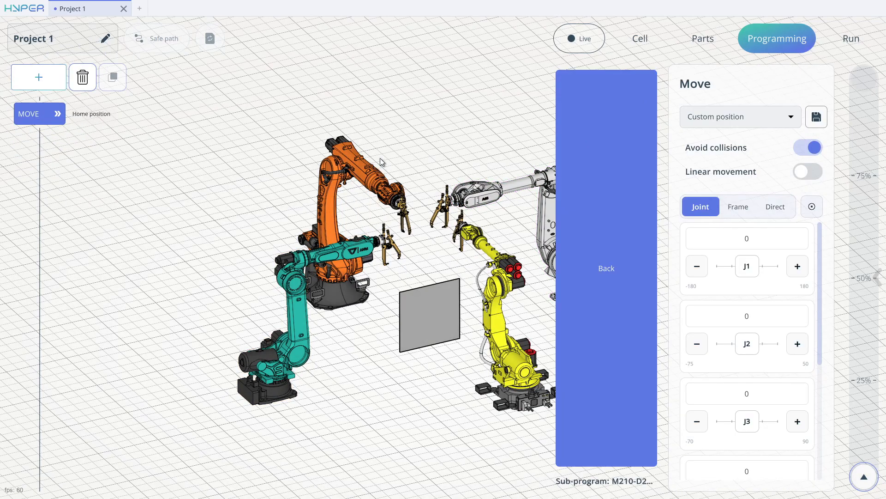
click(744, 209)
click(806, 233)
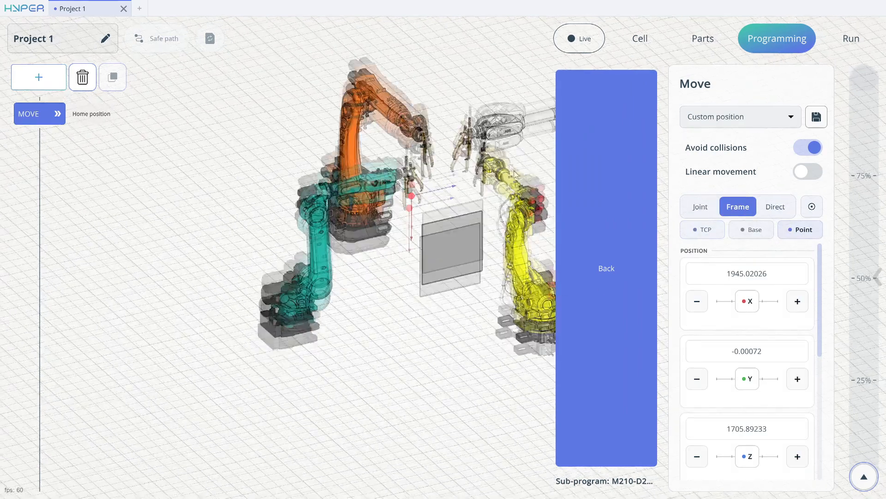
click(404, 246)
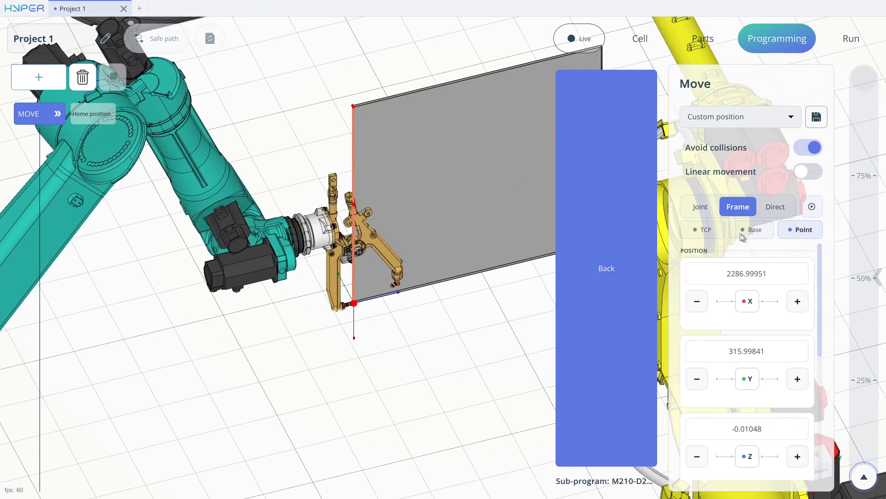
Rotate the M210-D2650's welding gun in the TCP frame to about Rx 69.8 and Ry -283.7.
click(703, 231)
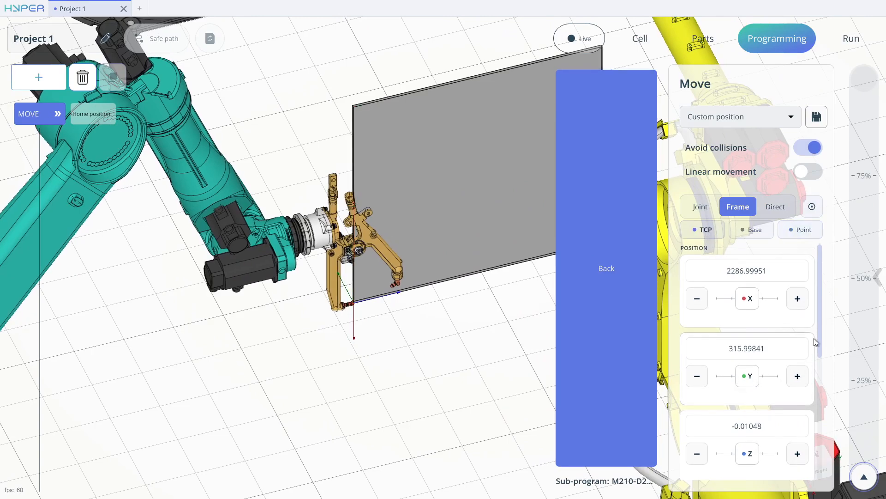
drag(822, 342, 825, 459)
drag(751, 450, 757, 450)
drag(749, 375, 723, 375)
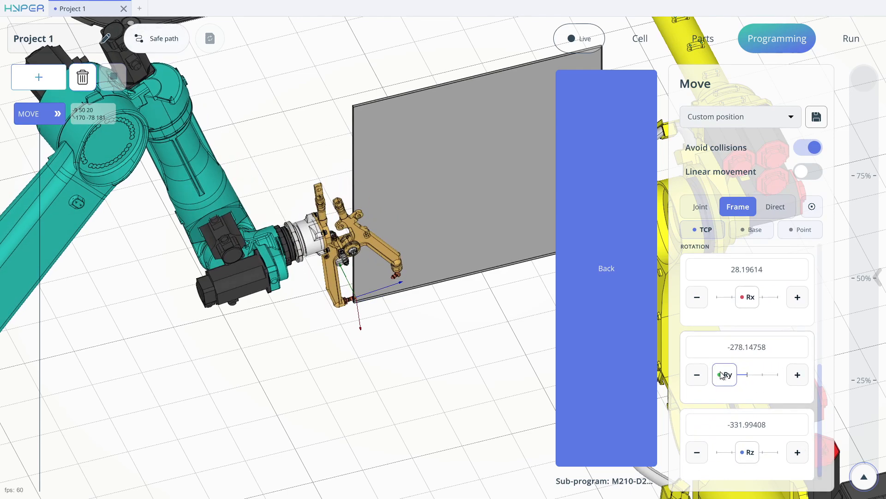
drag(754, 297, 782, 295)
drag(748, 375, 689, 380)
drag(752, 297, 796, 296)
Shift the M210-D2650's gun along the panel edge in the TCP frame to about Y 380, Z 216.
scroll(745, 314, up, 3)
mouse_move(745, 328)
mouse_down()
mouse_move(764, 329)
mouse_move(741, 332)
mouse_move(749, 340)
mouse_up()
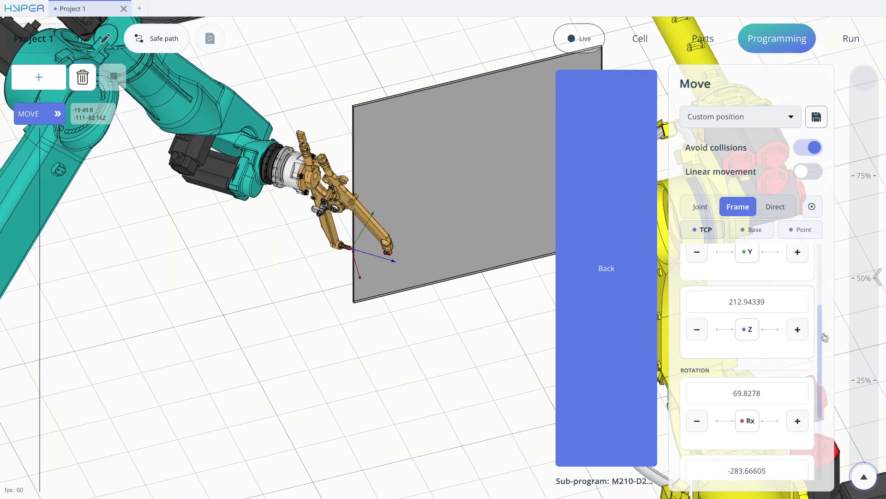
scroll(757, 295, up, 2)
mouse_move(749, 291)
mouse_down()
mouse_move(755, 296)
mouse_move(742, 292)
mouse_up()
scroll(785, 286, up, 1)
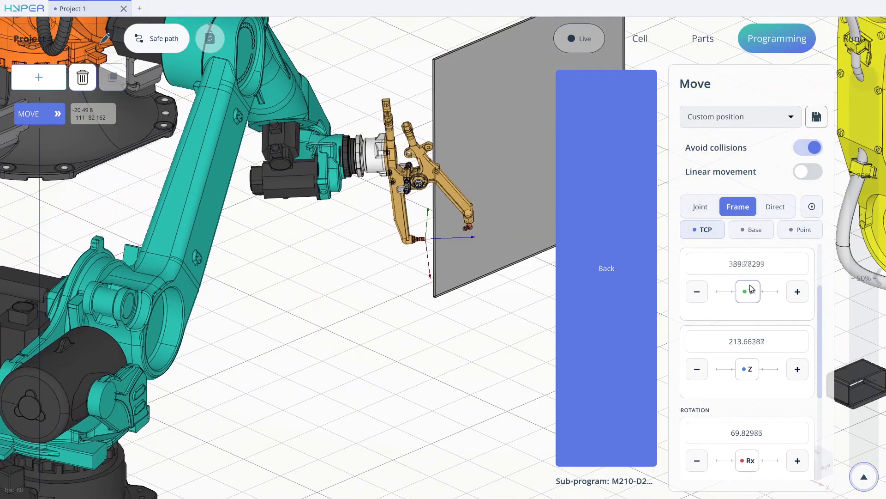
drag(750, 289, 756, 288)
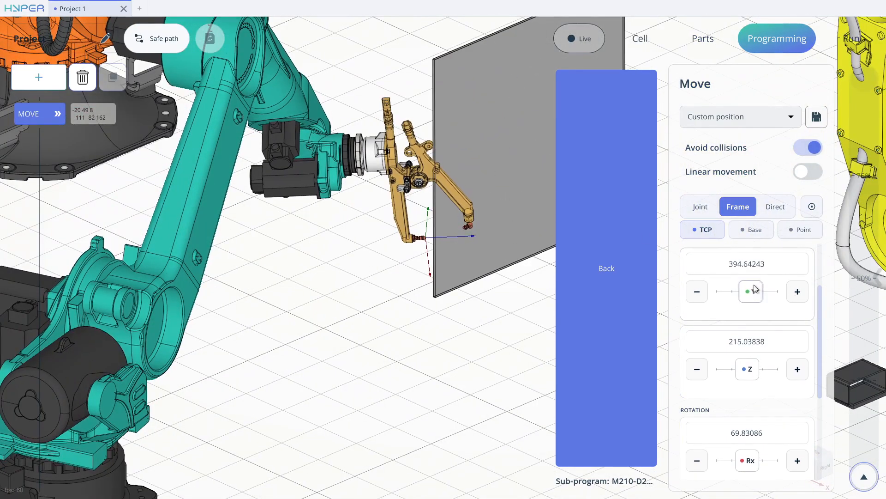
drag(747, 367, 756, 368)
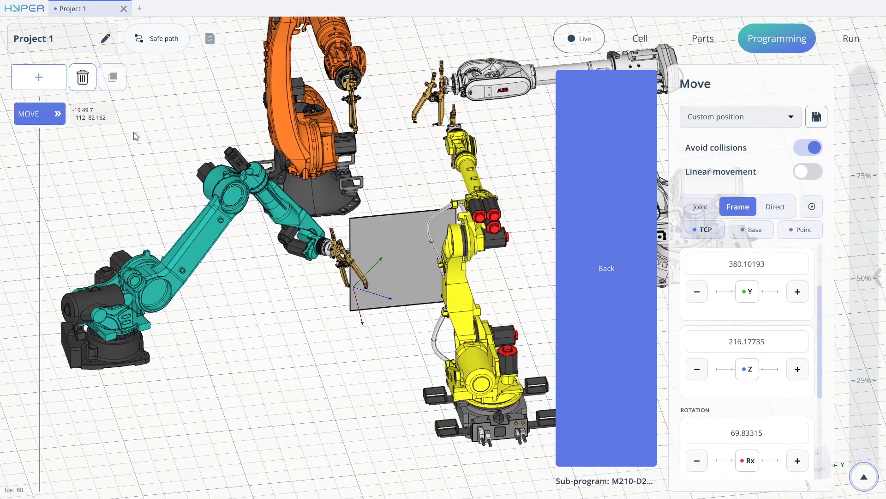
Save the M210-D2650's welding position as "AIM 1" and return to the main program.
click(816, 117)
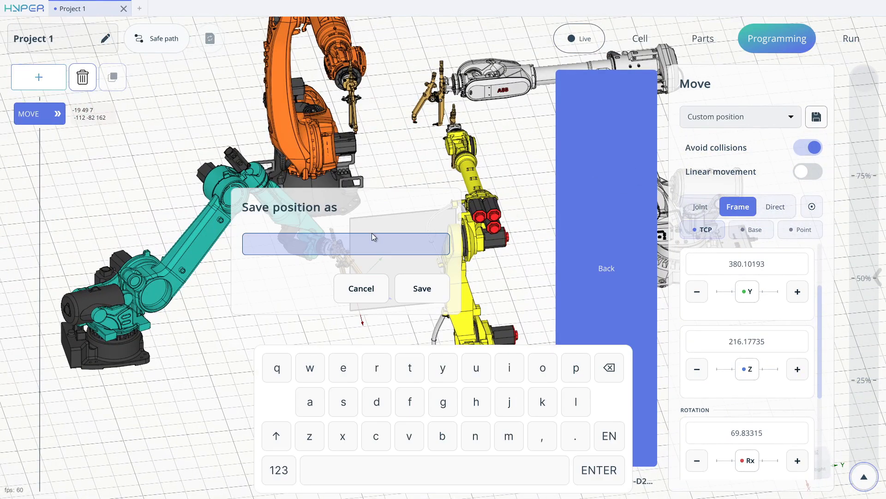
text(AIM 1)
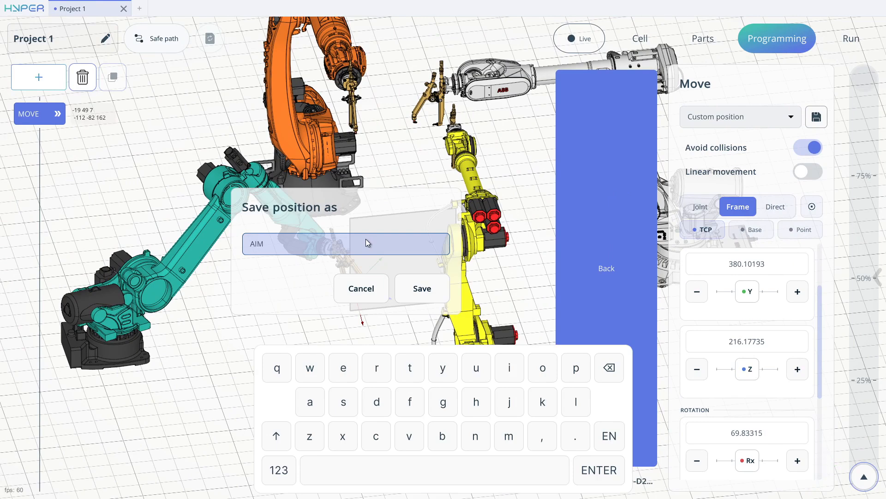
key(Return)
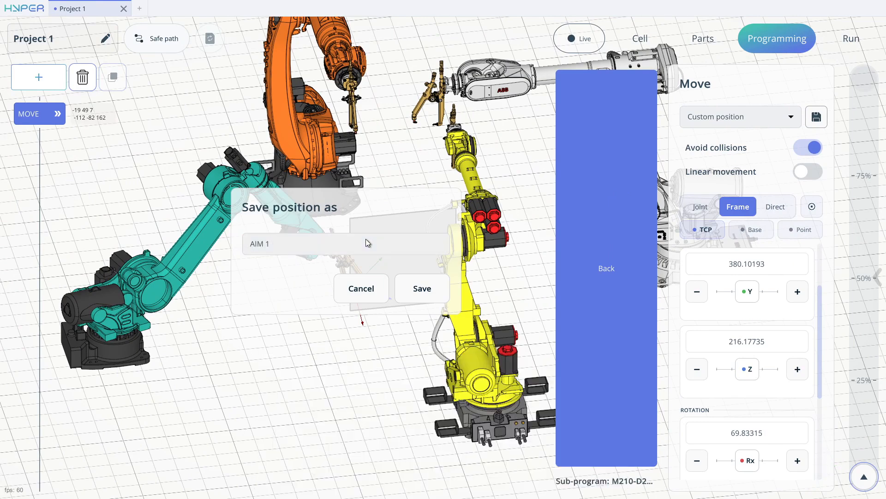
click(424, 294)
click(573, 199)
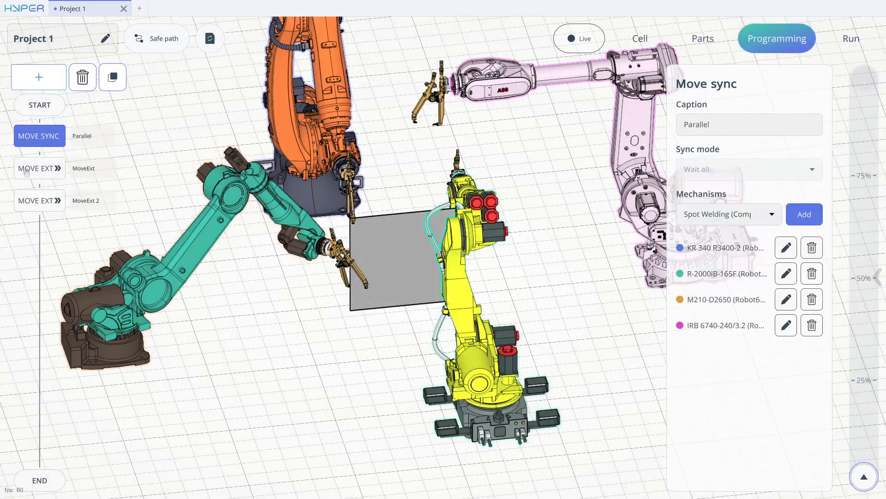
Add a Move to the IRB 6740-240/3.2 sub-program and snap its target to the panel's near vertical edge, just above the lower corner.
click(787, 325)
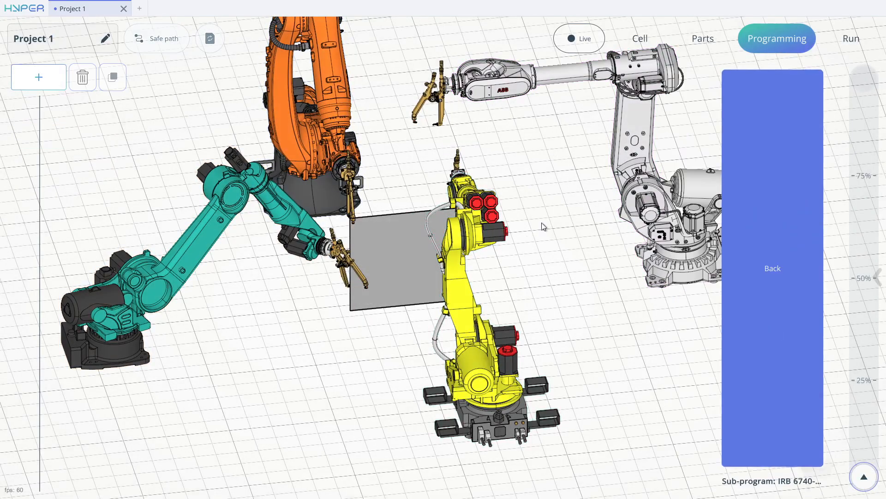
click(56, 81)
click(79, 52)
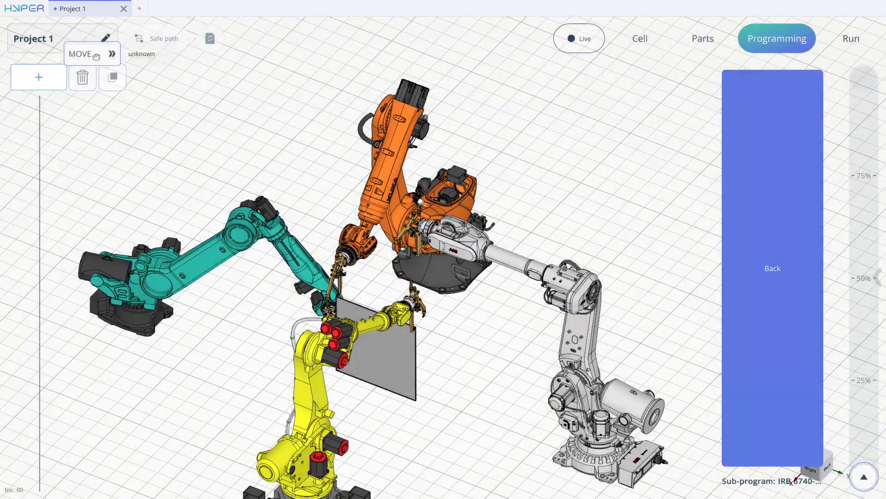
click(759, 118)
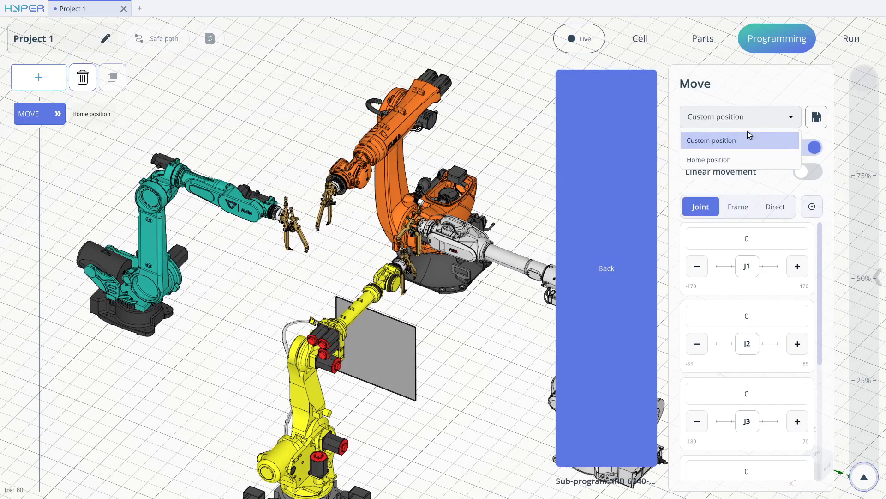
click(748, 137)
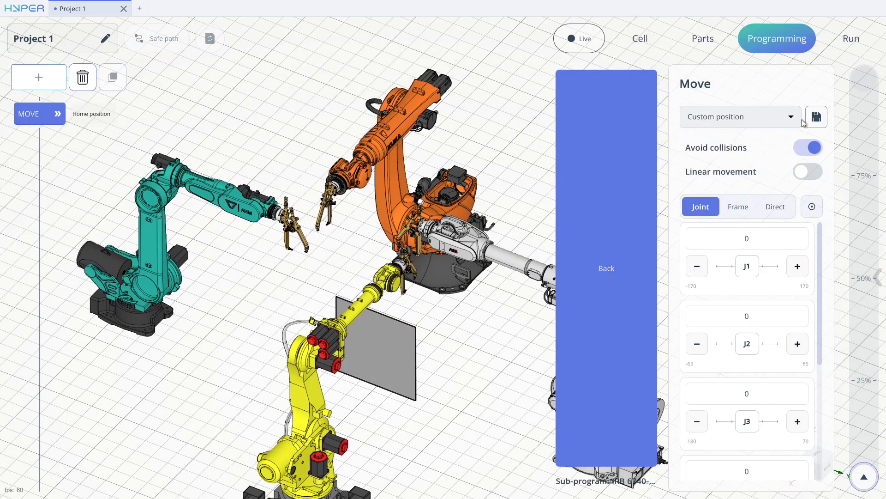
click(741, 208)
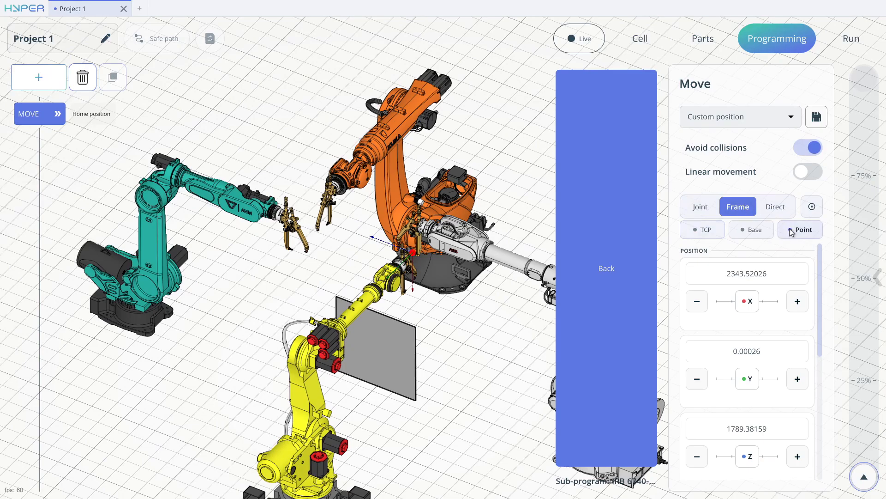
click(418, 405)
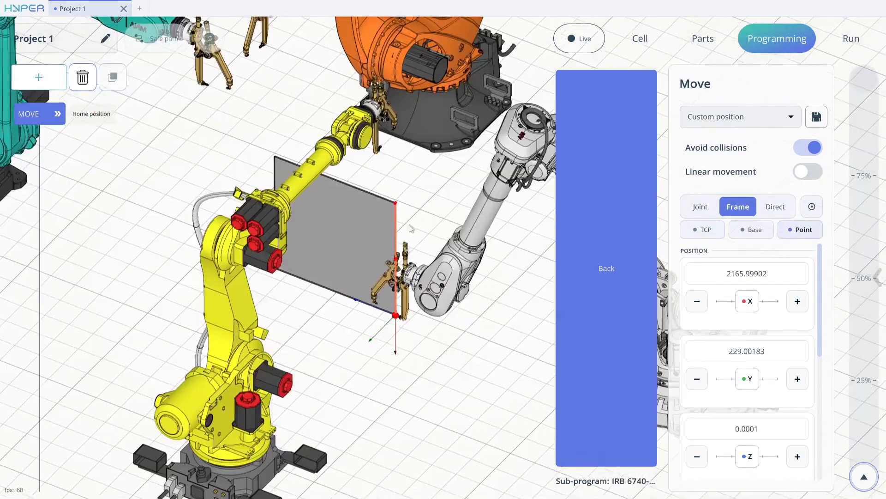
click(424, 222)
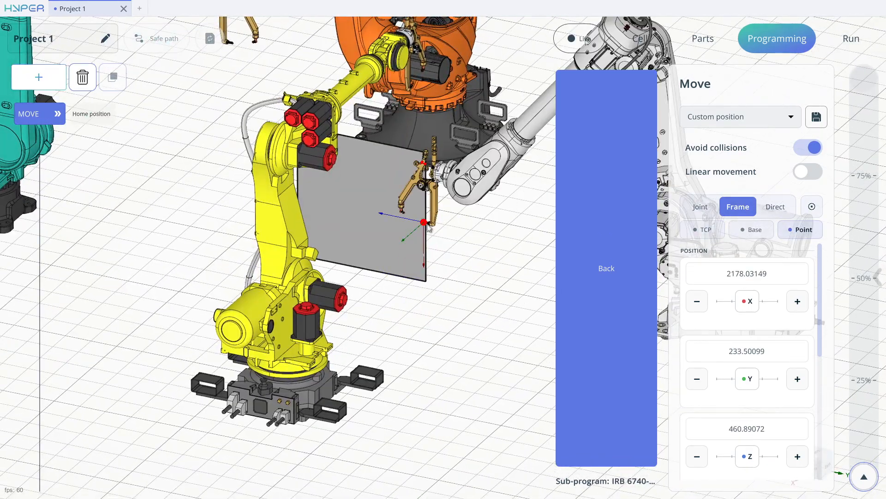
click(425, 257)
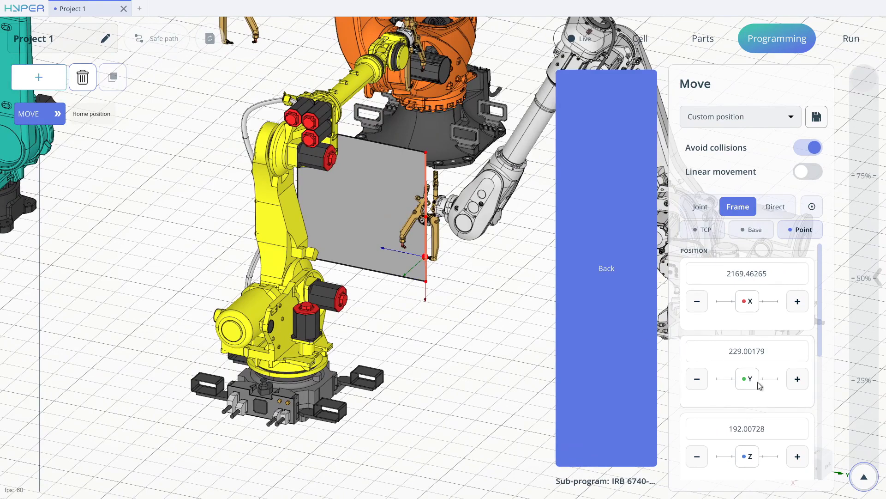
Rotate the IRB 6740's welding gun about the snapped point to about Ry -292 and Rz -316.
drag(821, 317, 824, 446)
drag(752, 370, 749, 373)
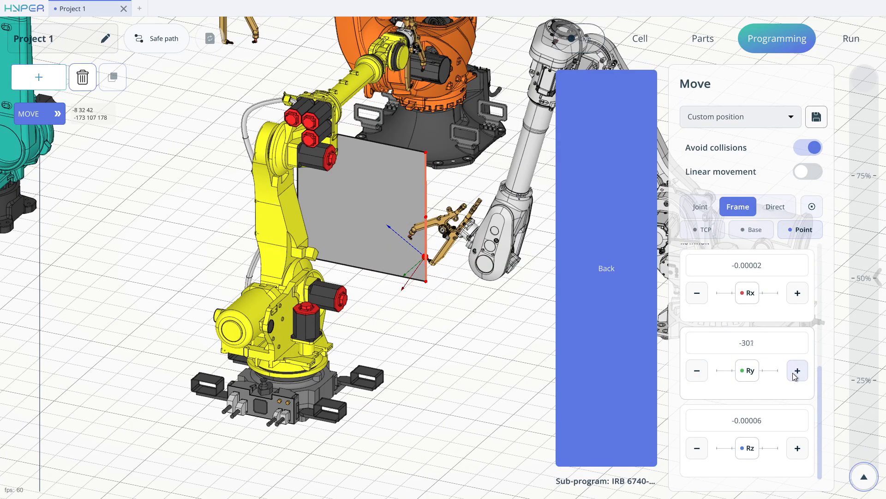
drag(751, 371, 751, 372)
drag(750, 448, 753, 440)
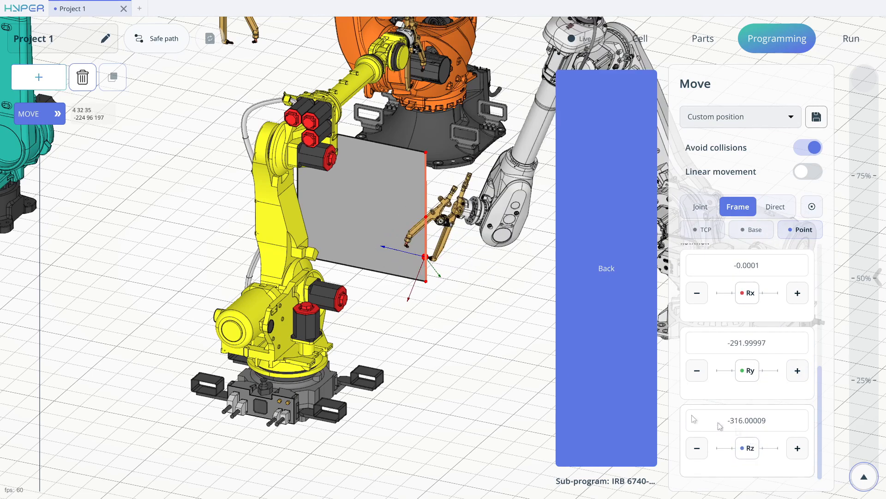
Refine the IRB 6740's gun orientation in the TCP frame to about Rx 334.9, Ry -323.9 and Rz -354.6.
scroll(397, 303, up, 10)
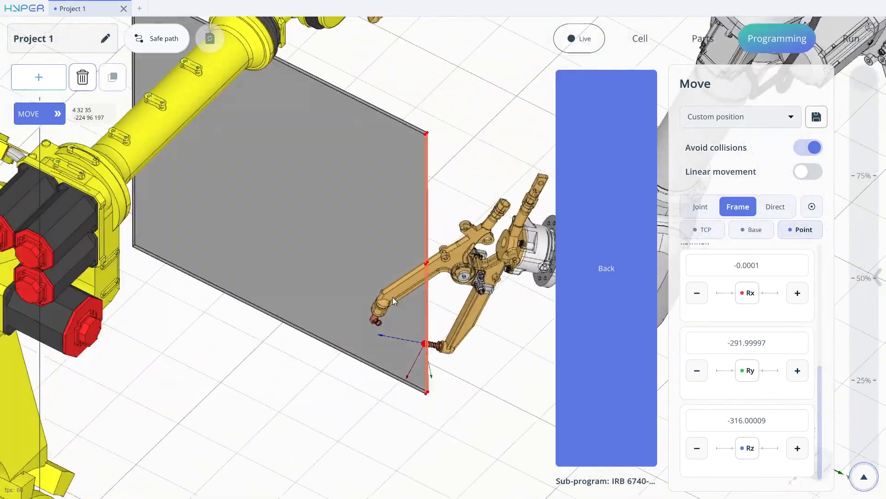
middle_drag(393, 301, 438, 310)
click(720, 238)
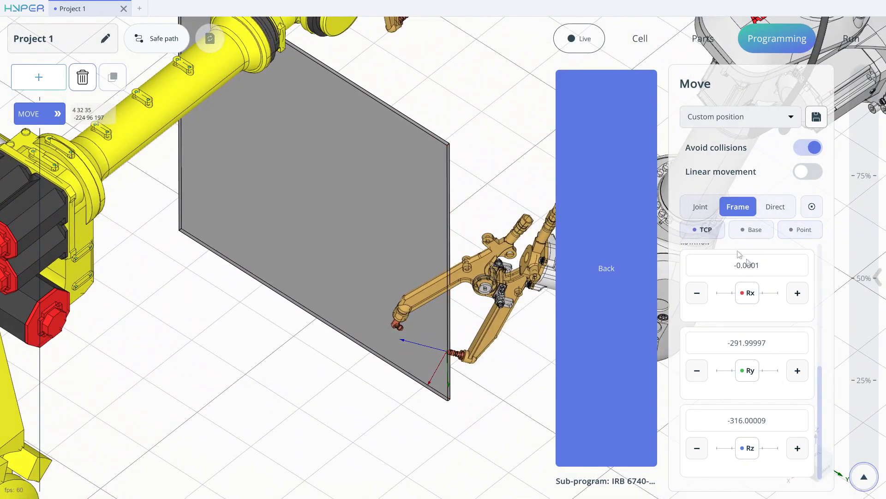
drag(752, 374, 648, 361)
middle_drag(399, 315, 456, 315)
scroll(458, 316, down, 4)
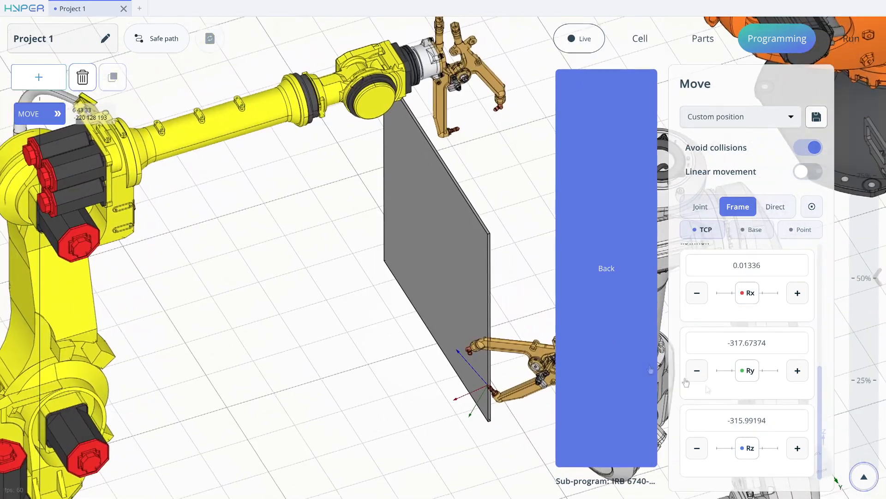
drag(750, 448, 716, 448)
middle_drag(470, 313, 512, 280)
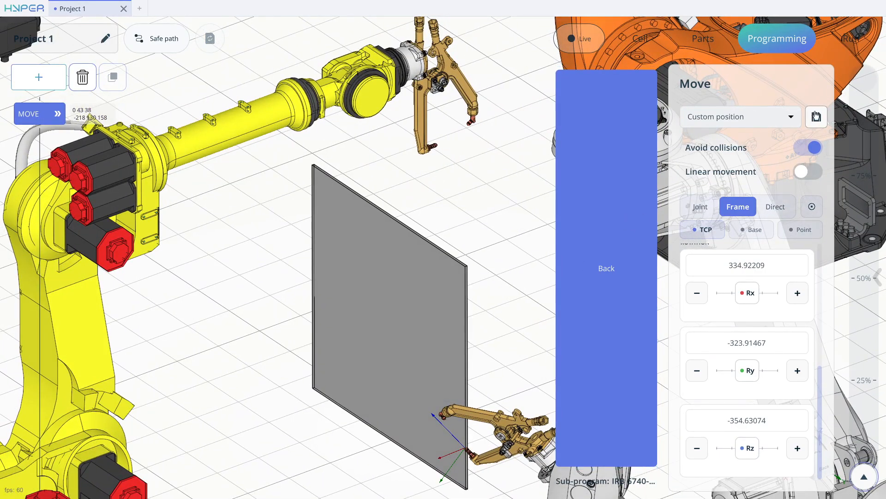
Save the IRB 6740's welding position as "ABB 1" and return to the main program.
click(816, 116)
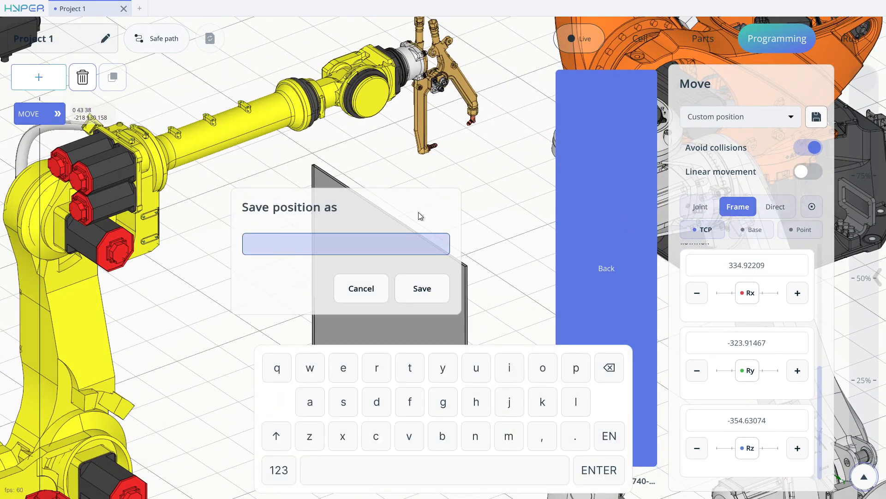
click(441, 287)
click(608, 254)
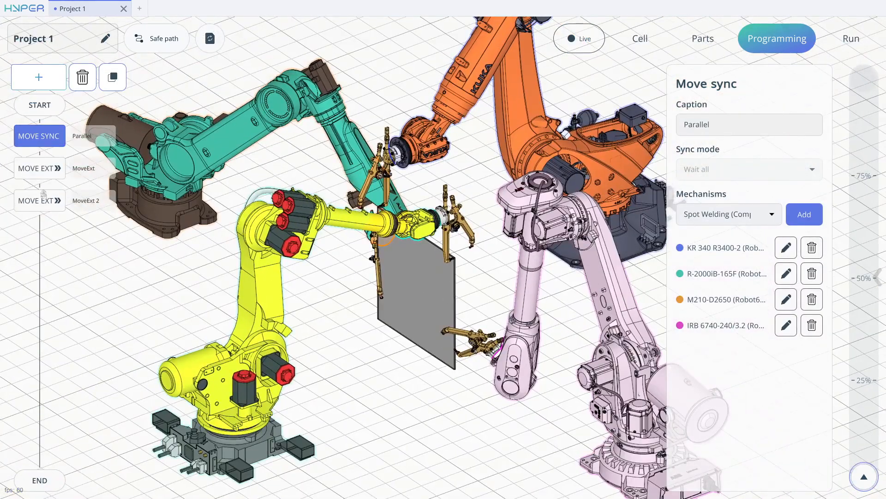
Add a Move Ext command after MoveExt 2 that closes the third spot welding gun to J1 13.2.
click(56, 84)
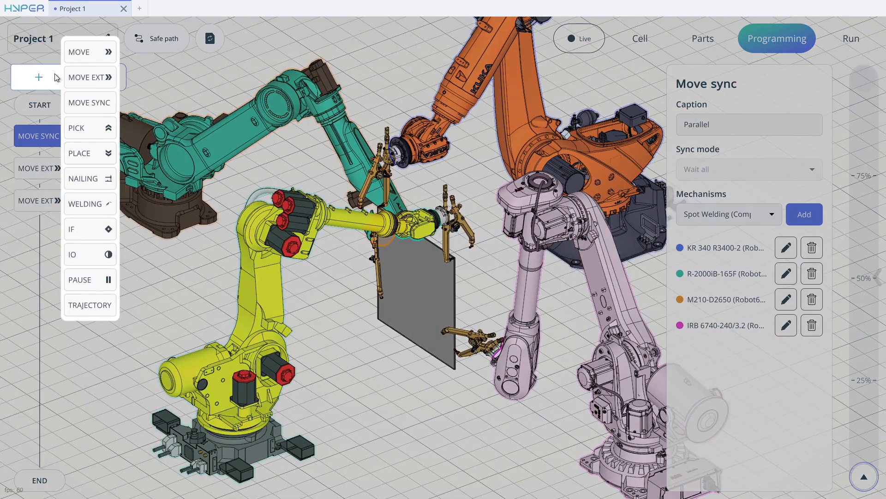
click(95, 83)
click(46, 251)
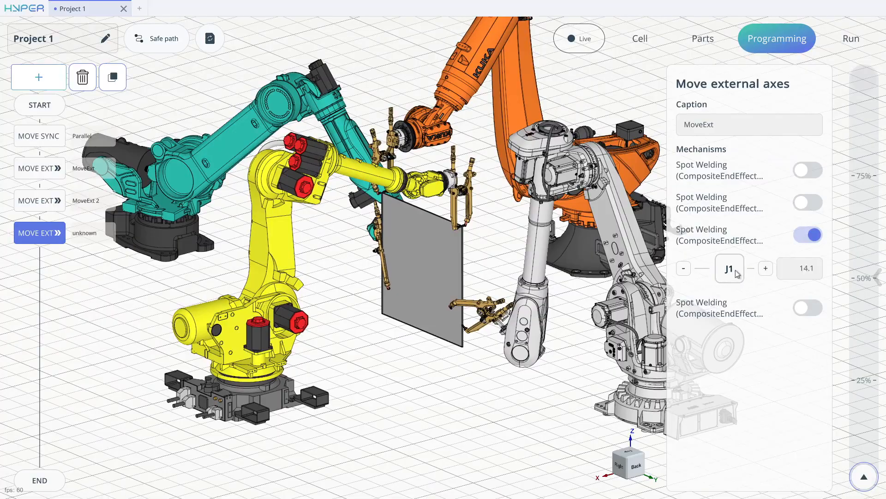
middle_drag(392, 240, 512, 224)
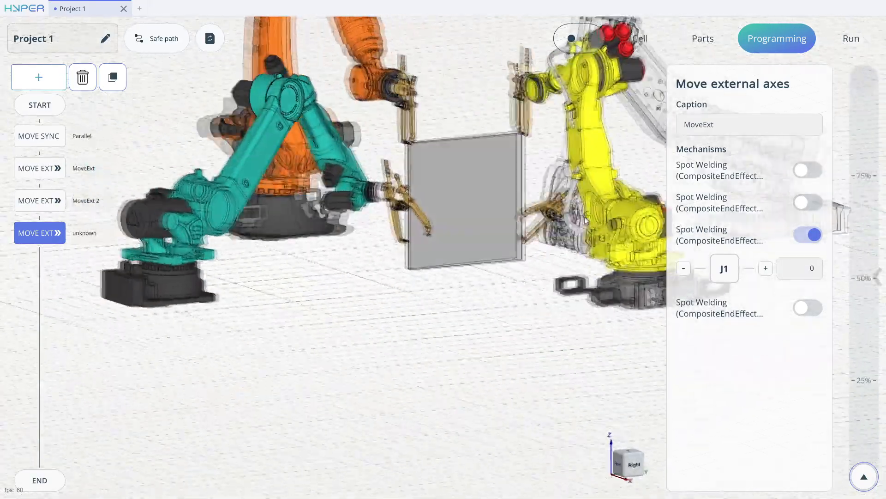
scroll(480, 253, up, 3)
middle_drag(383, 187, 476, 255)
scroll(475, 256, up, 4)
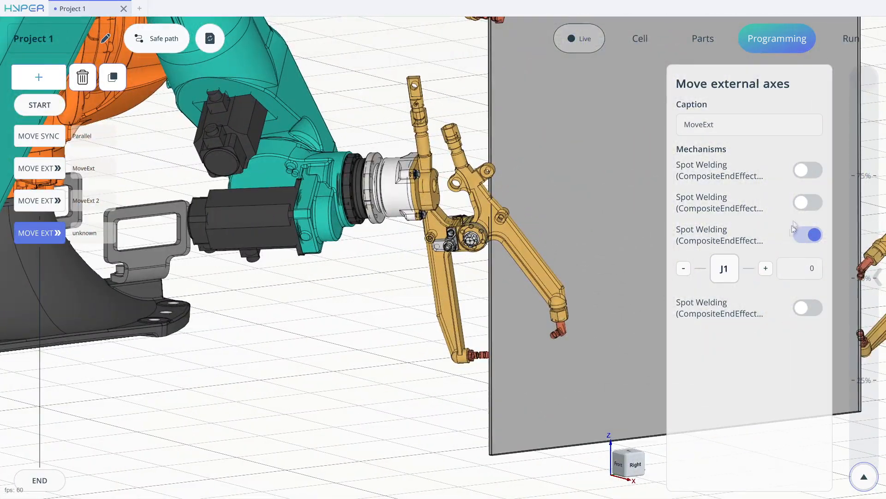
drag(734, 267, 734, 264)
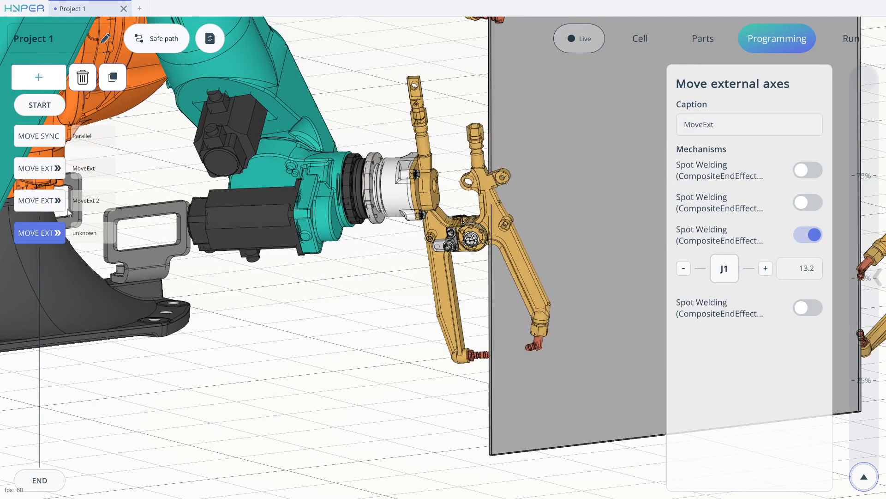
Add another Move Ext command that closes the fourth spot welding gun to J1 18.
click(42, 83)
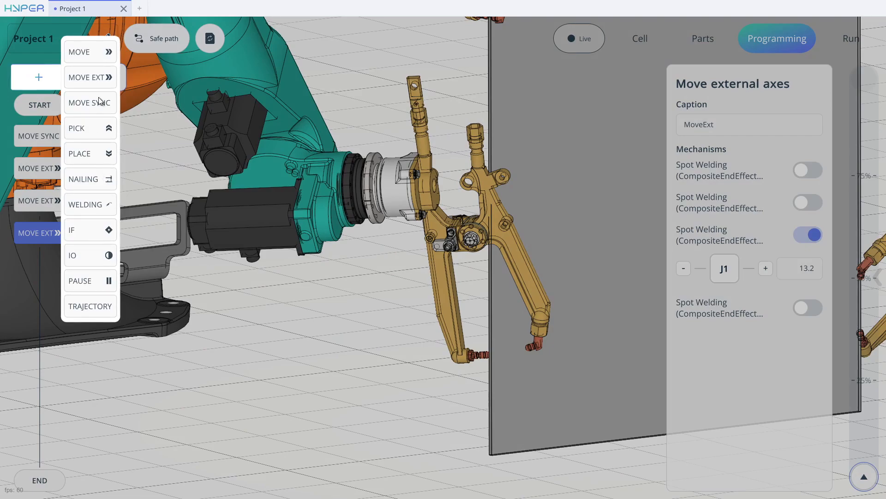
click(97, 85)
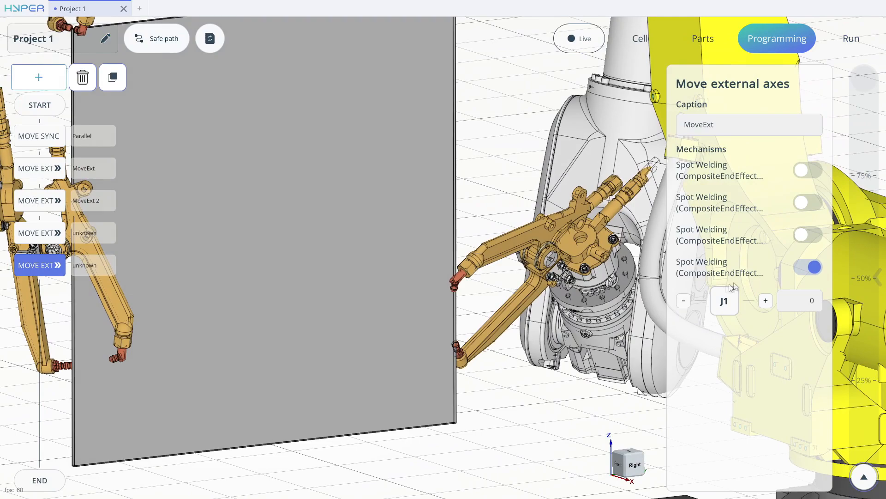
drag(725, 298, 727, 297)
middle_drag(559, 300, 398, 306)
scroll(419, 287, down, 5)
scroll(419, 286, up, 3)
drag(720, 304, 716, 306)
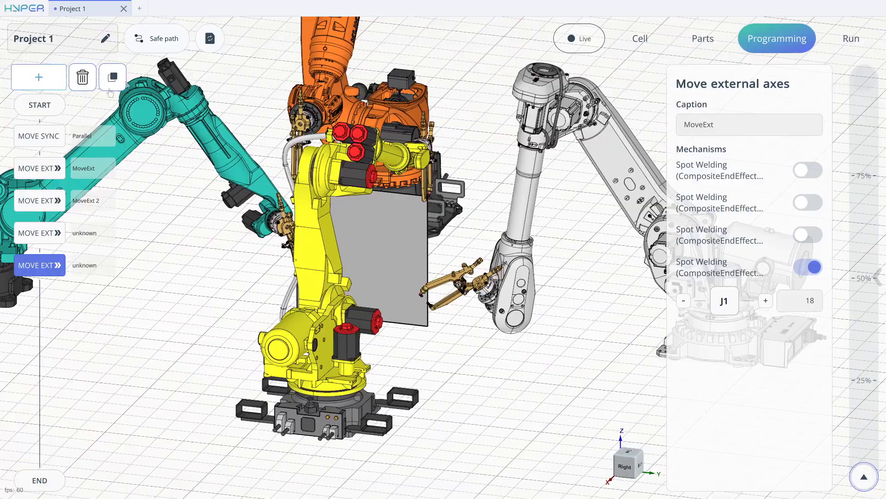
Go to the program start and examine the planned paths of all four robots.
click(43, 104)
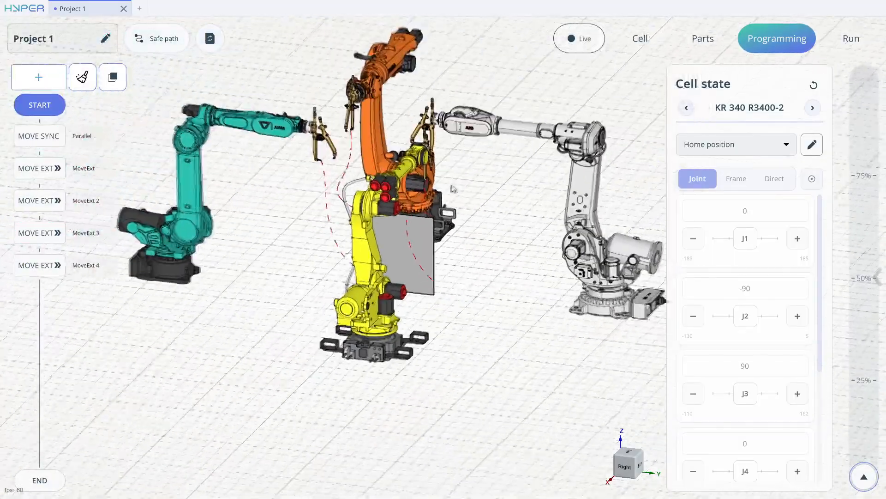
middle_drag(410, 209, 565, 156)
click(865, 475)
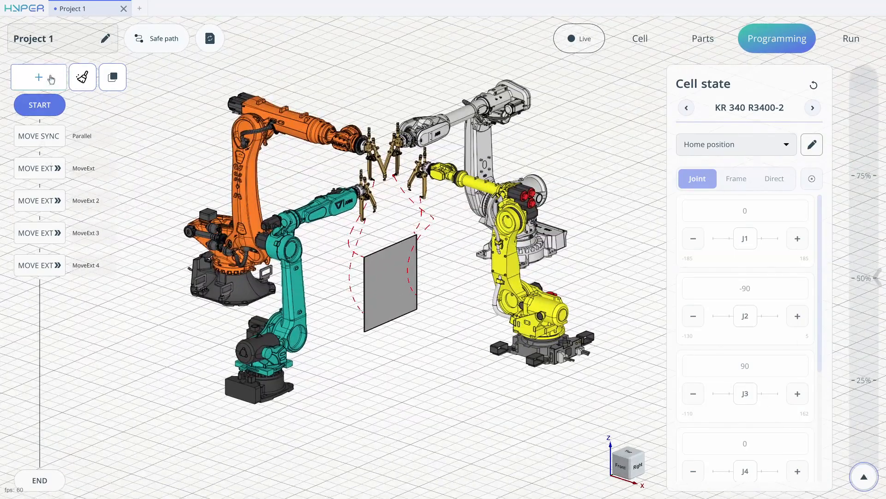
click(51, 79)
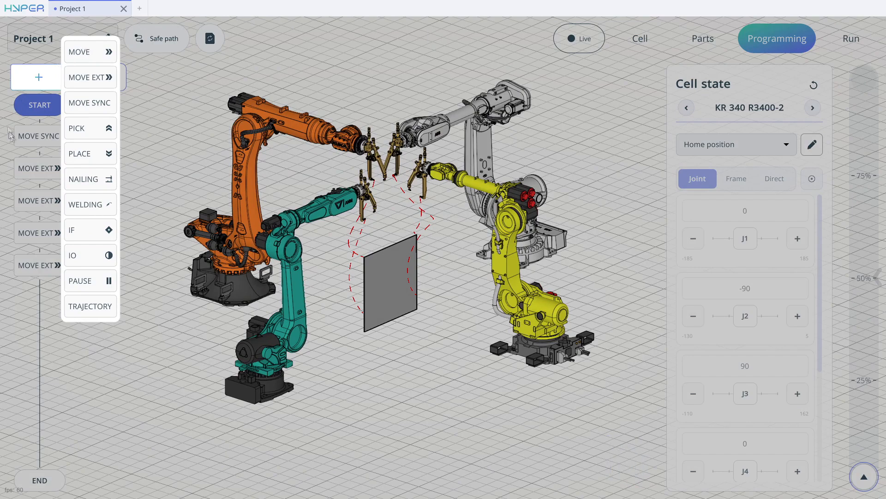
click(18, 148)
click(51, 77)
click(28, 139)
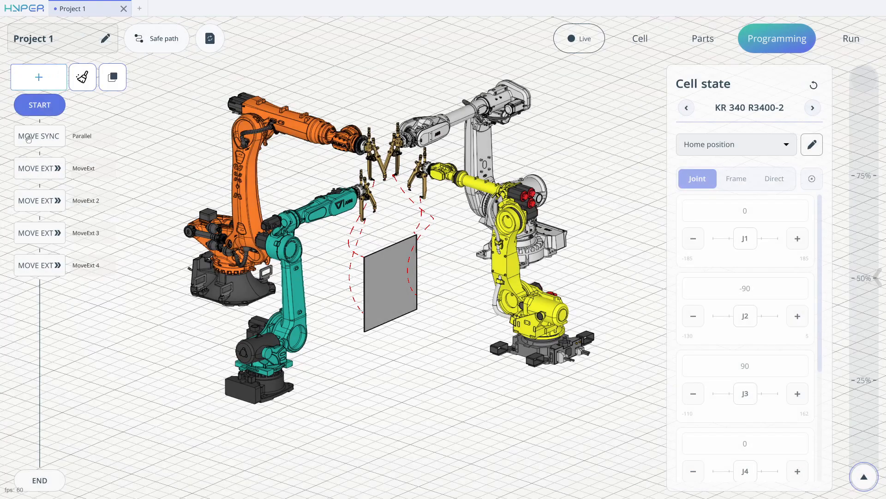
Add a second Move sync command at the program's end and include the KR 340 R3400-2 in its mechanisms.
click(39, 79)
click(87, 104)
middle_drag(383, 236, 300, 237)
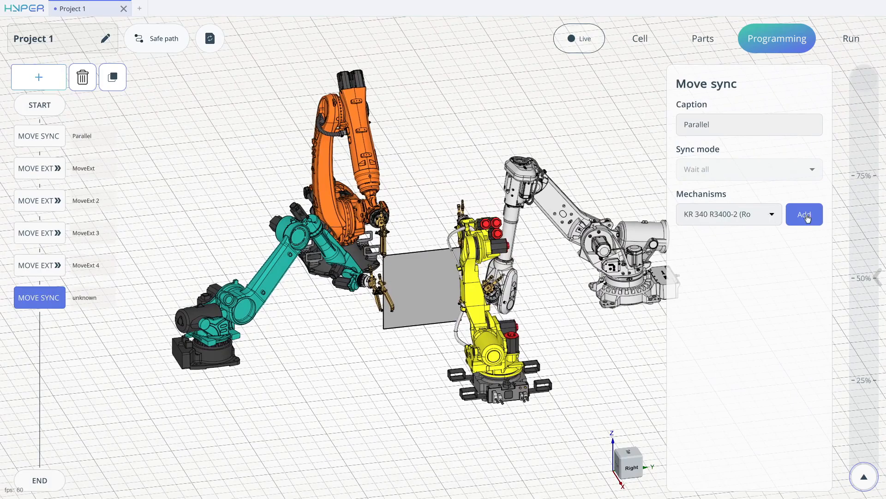
middle_drag(508, 213, 330, 301)
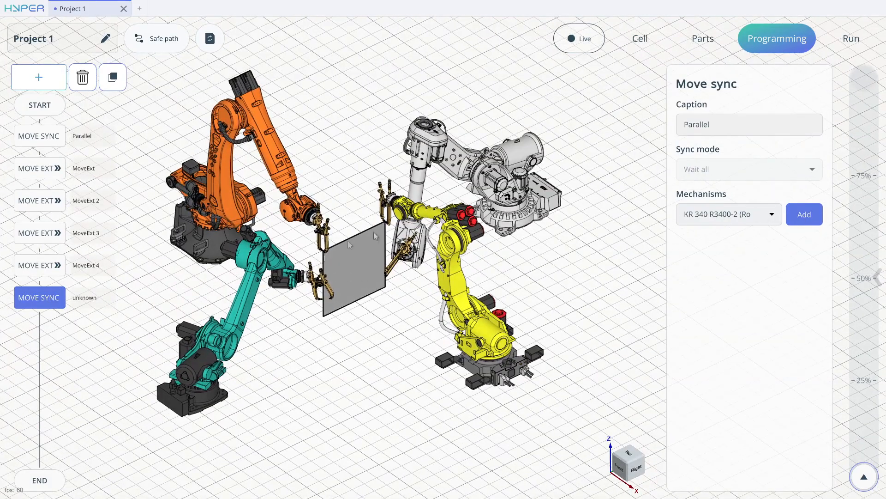
click(803, 216)
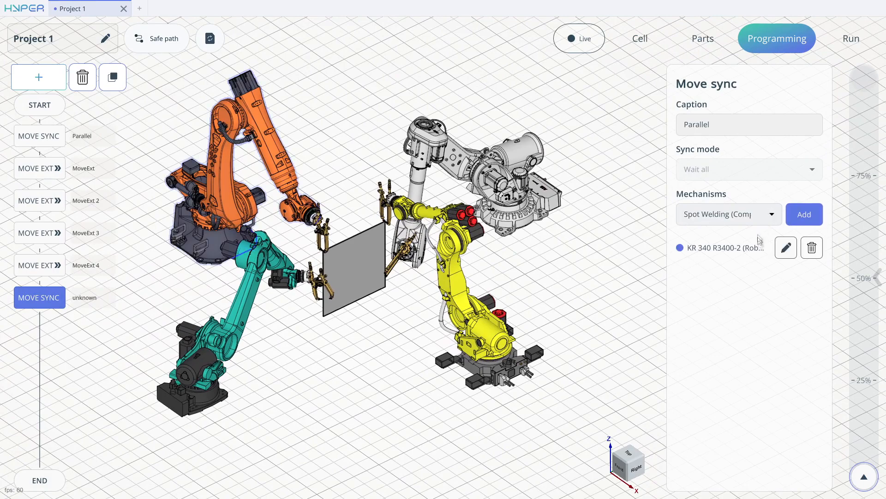
Add a Move to the KR 340 R3400-2 sub-program and set its target to Home position.
click(786, 248)
click(39, 77)
mouse_move(79, 54)
mouse_down()
mouse_move(82, 119)
mouse_move(41, 119)
mouse_up()
click(779, 117)
click(735, 157)
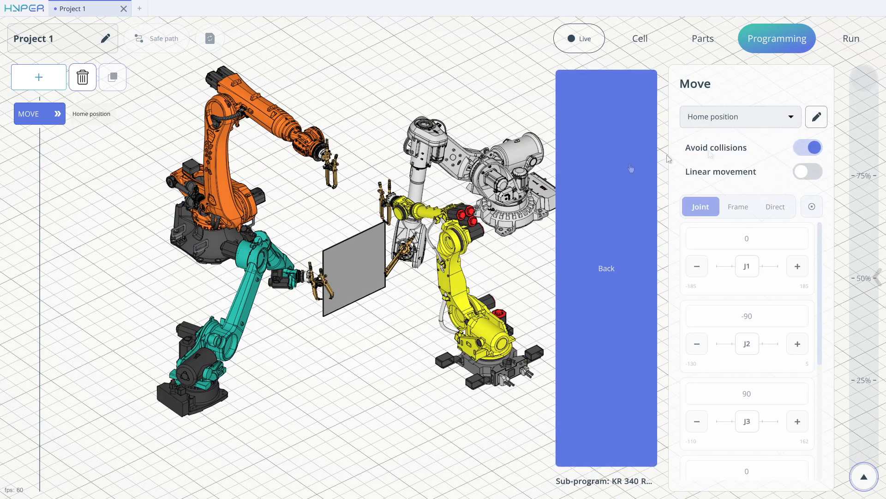
Leave the sub-program and add the R-2000iB-165F, M210-D2650 and IRB 6740-240/3.2 robots to the second Move sync command's mechanisms.
click(611, 186)
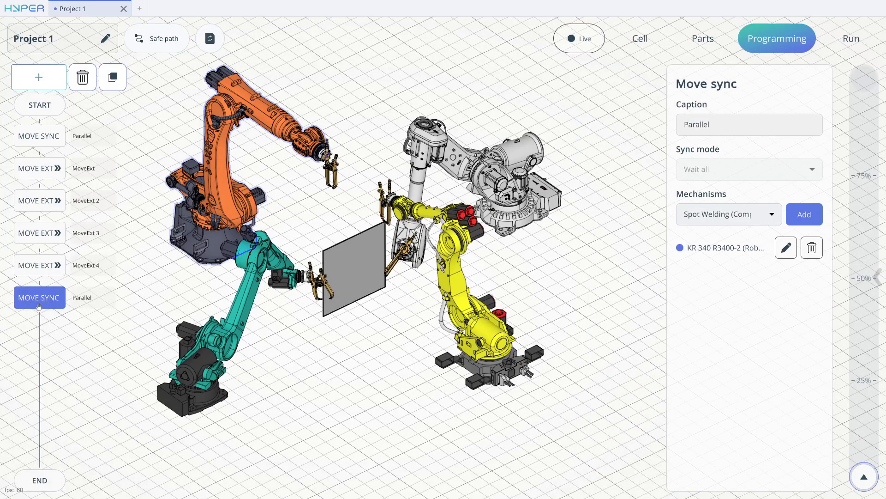
click(766, 222)
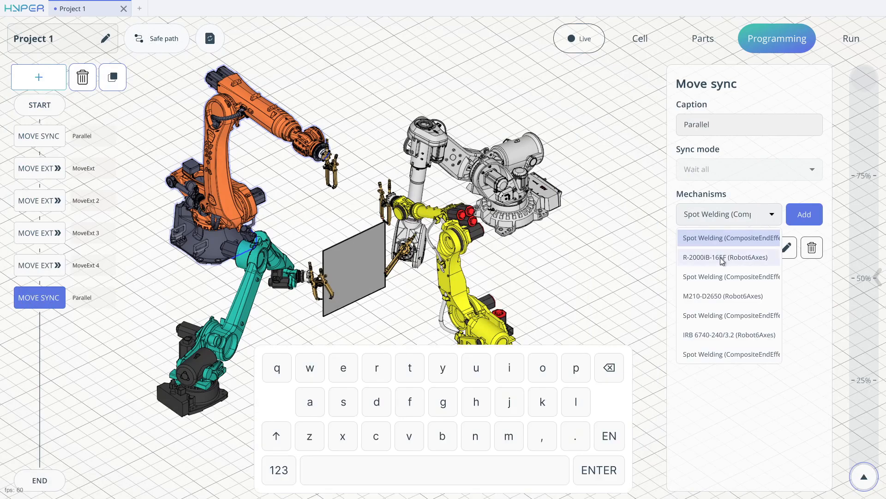
click(723, 255)
click(819, 217)
click(738, 217)
click(727, 275)
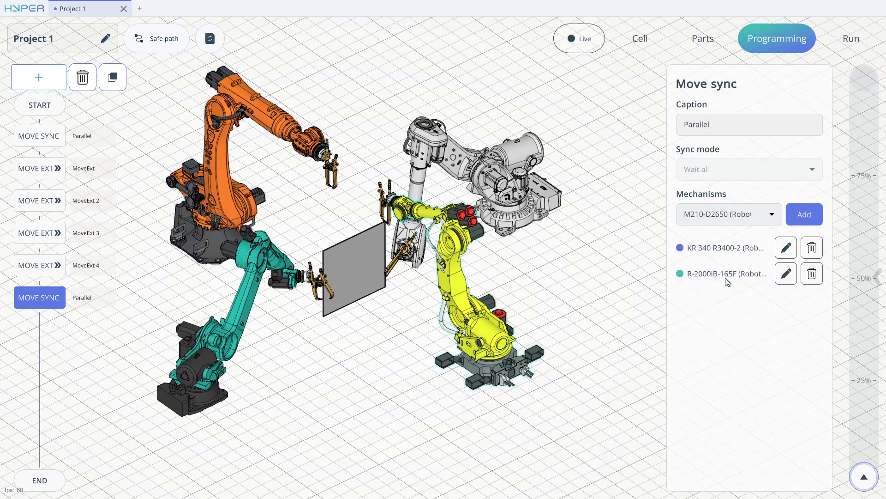
click(804, 215)
click(739, 215)
click(723, 296)
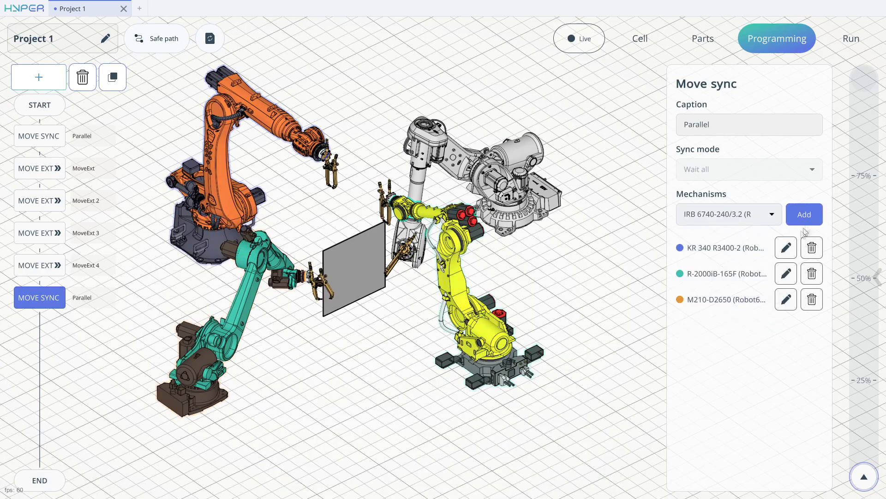
click(804, 214)
Add a Move to the R-2000iB-165F sub-program, set its target to Home position, and return to the main program.
click(785, 274)
click(40, 78)
click(83, 53)
click(735, 115)
click(739, 159)
click(615, 238)
Add a Move to the M210-D2650 sub-program, set its target to Home position, and return to the main program.
click(785, 300)
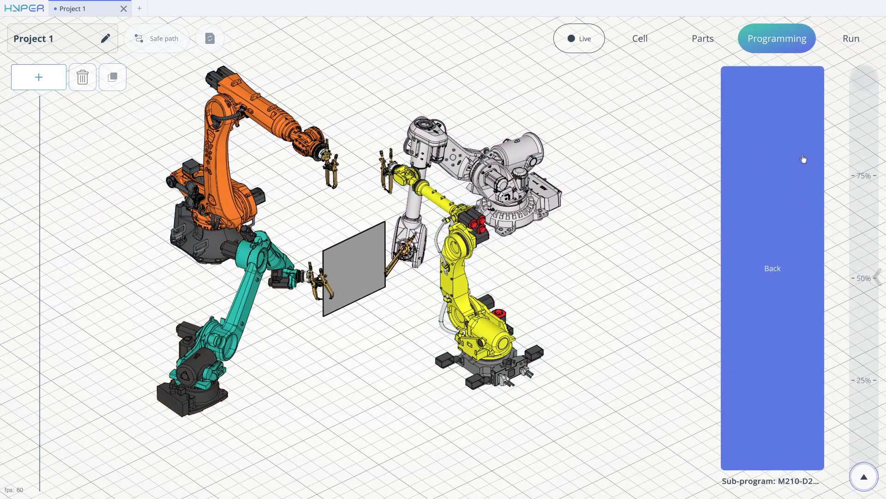
click(23, 87)
click(82, 53)
click(709, 119)
click(724, 158)
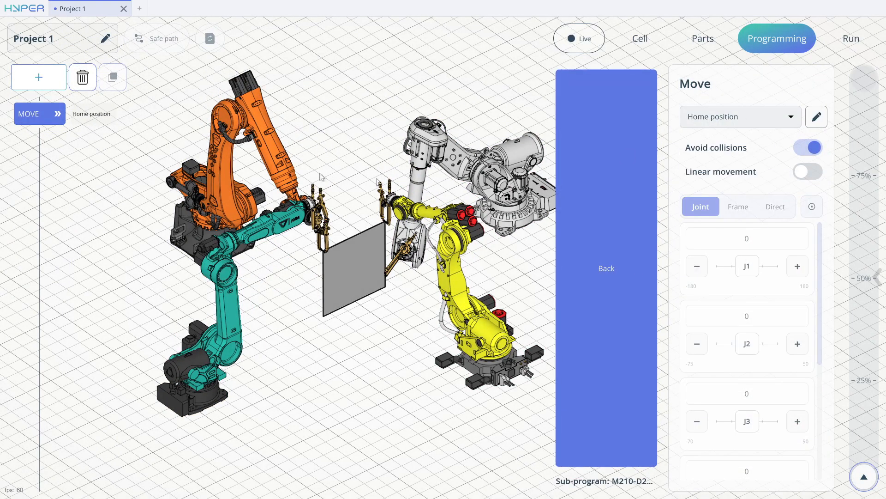
click(611, 215)
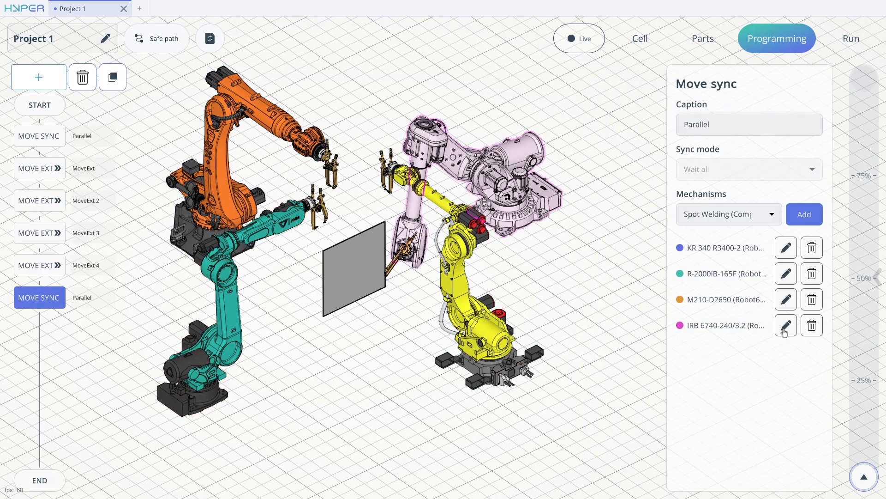
Add a Move to the IRB 6740-240/3.2 sub-program, set its target to Home position, and return to the main program.
click(784, 326)
click(36, 77)
click(82, 53)
click(738, 117)
click(780, 159)
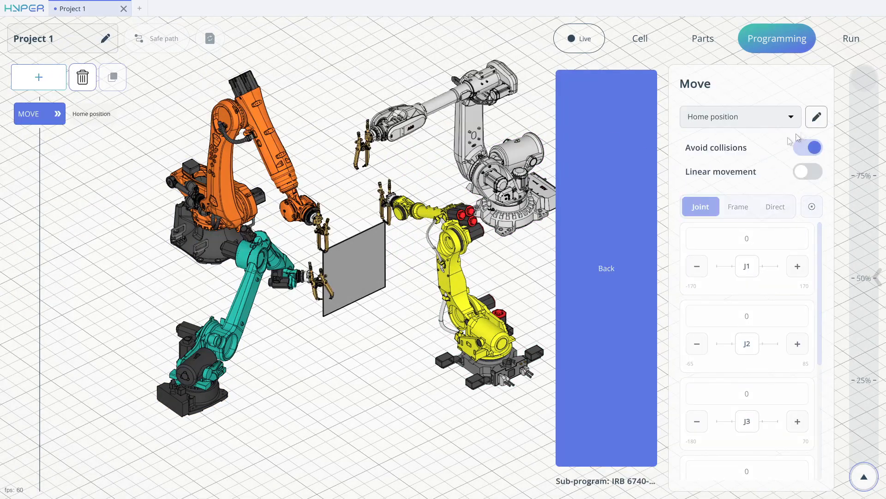
click(639, 237)
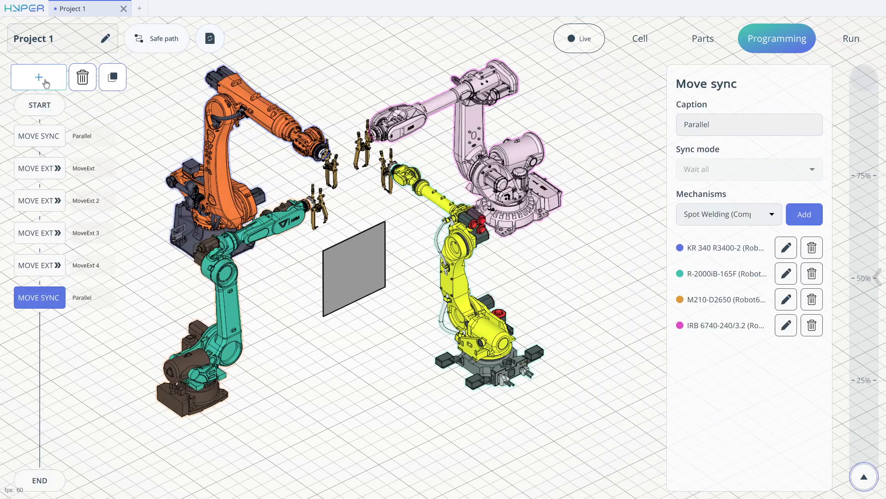
Go to the program start, recalculate the robot paths, and play the whole program from there.
click(41, 104)
middle_drag(368, 133, 304, 98)
click(209, 48)
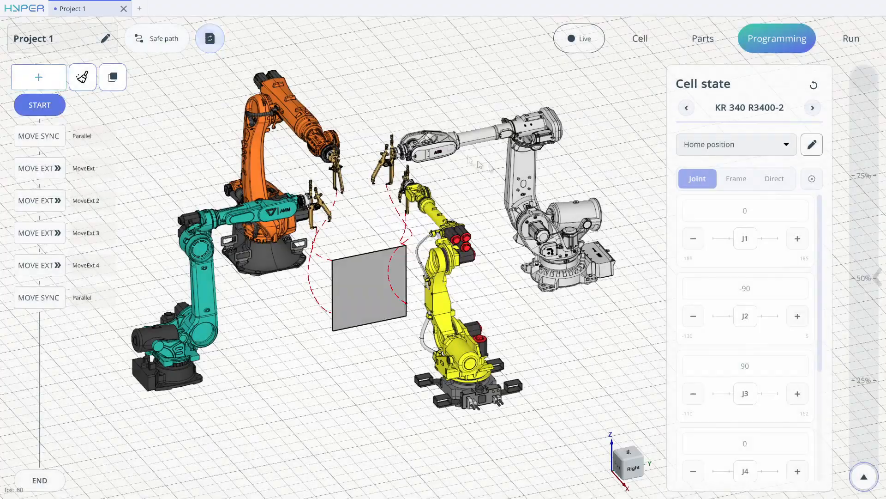
click(863, 474)
drag(863, 475, 864, 377)
Examine from several angles how the four robots reach the plate, close their welding guns and return to home position.
middle_drag(319, 240, 478, 212)
scroll(349, 254, up, 5)
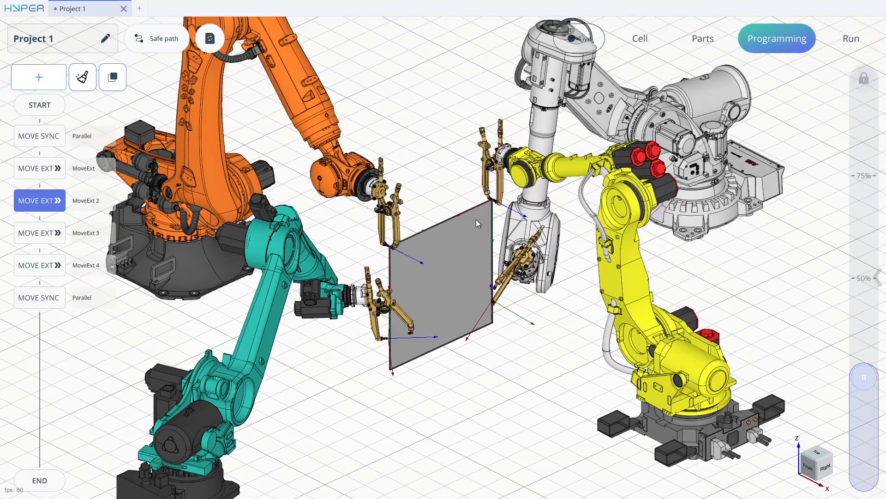
middle_drag(424, 298, 426, 280)
middle_drag(501, 292, 467, 295)
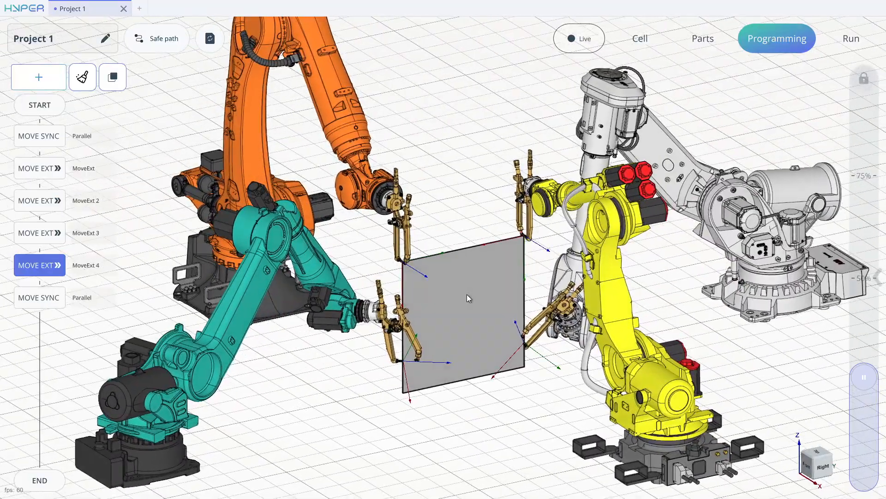
middle_drag(510, 238, 564, 232)
scroll(490, 225, down, 4)
middle_drag(490, 225, 486, 267)
scroll(487, 270, up, 5)
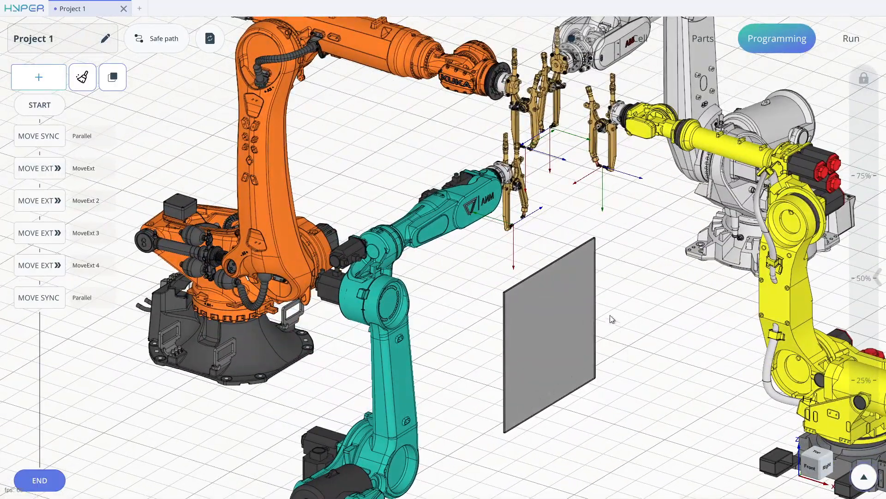
scroll(619, 335, down, 6)
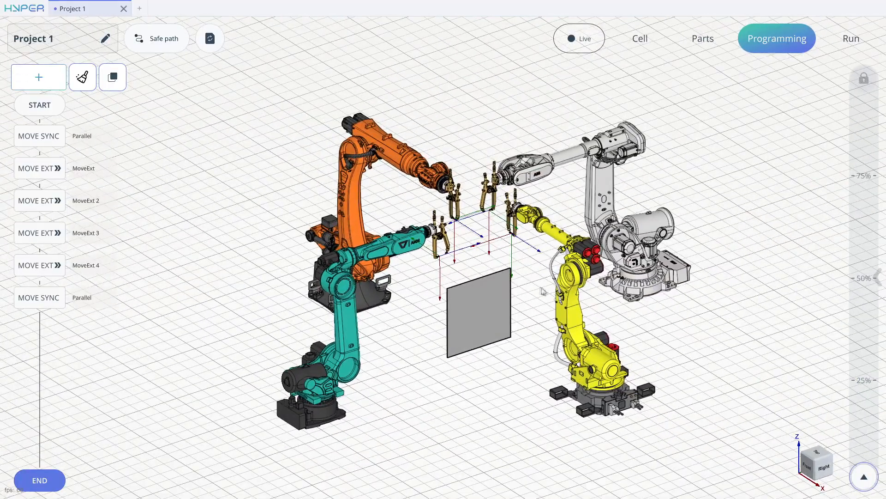
scroll(497, 290, up, 5)
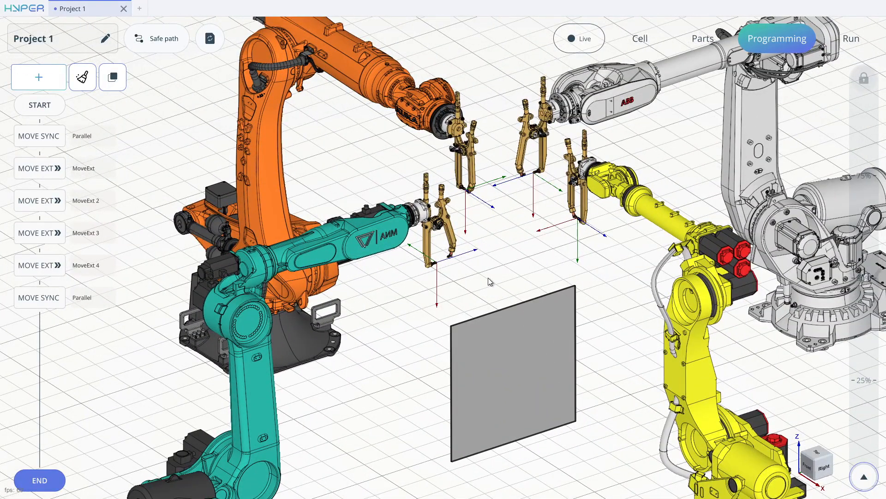
scroll(531, 251, down, 3)
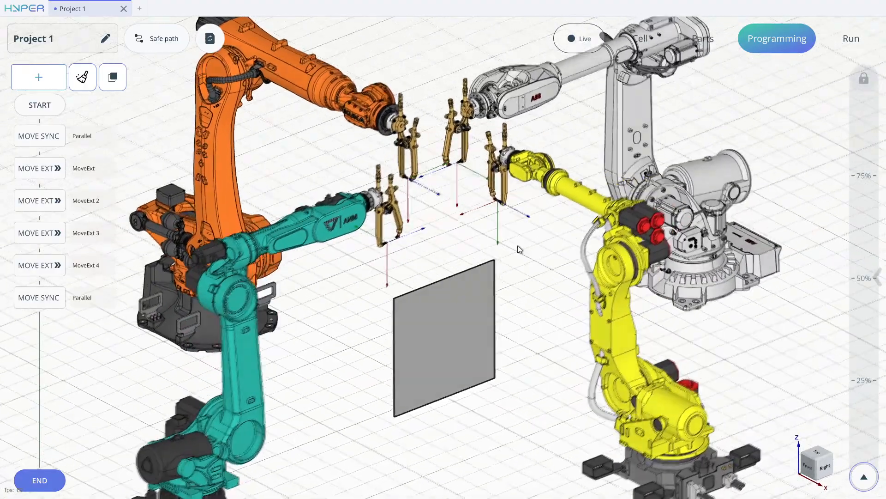
middle_drag(507, 238, 504, 230)
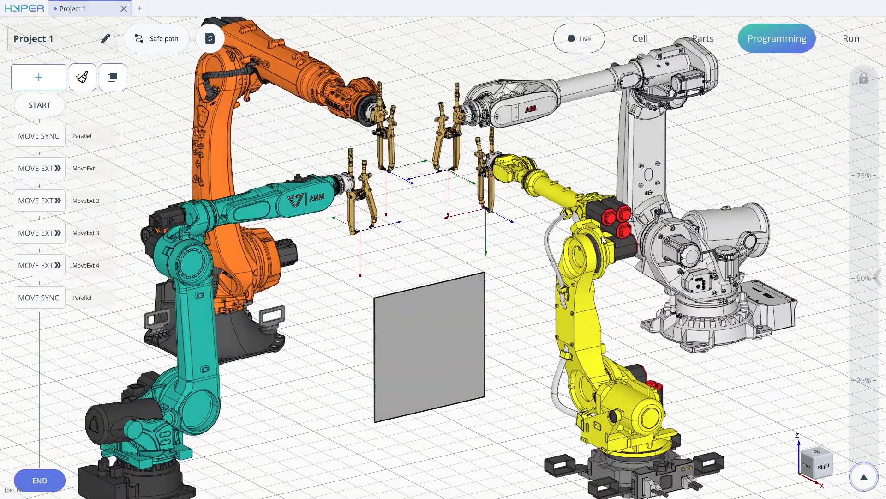